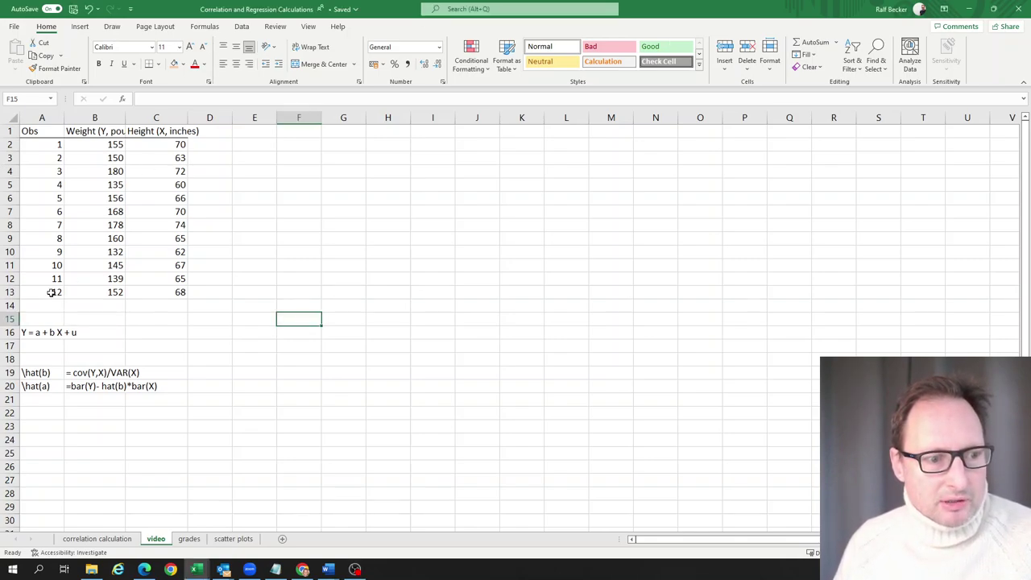
Step: Review the observation numbers, Weight and Height columns, and the model equation Y = a + b X + u
drag(50, 294, 49, 147)
click(53, 183)
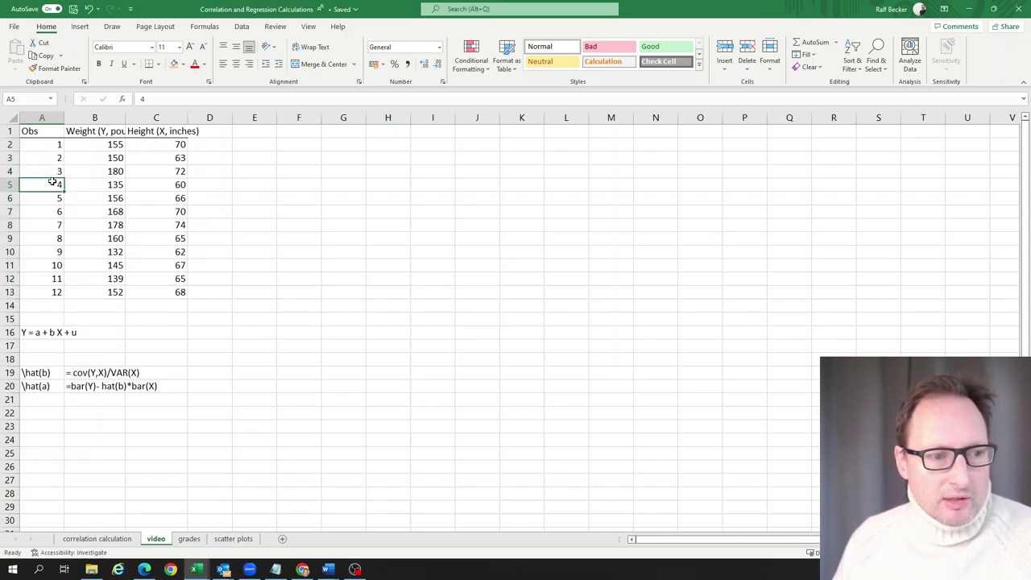
click(93, 133)
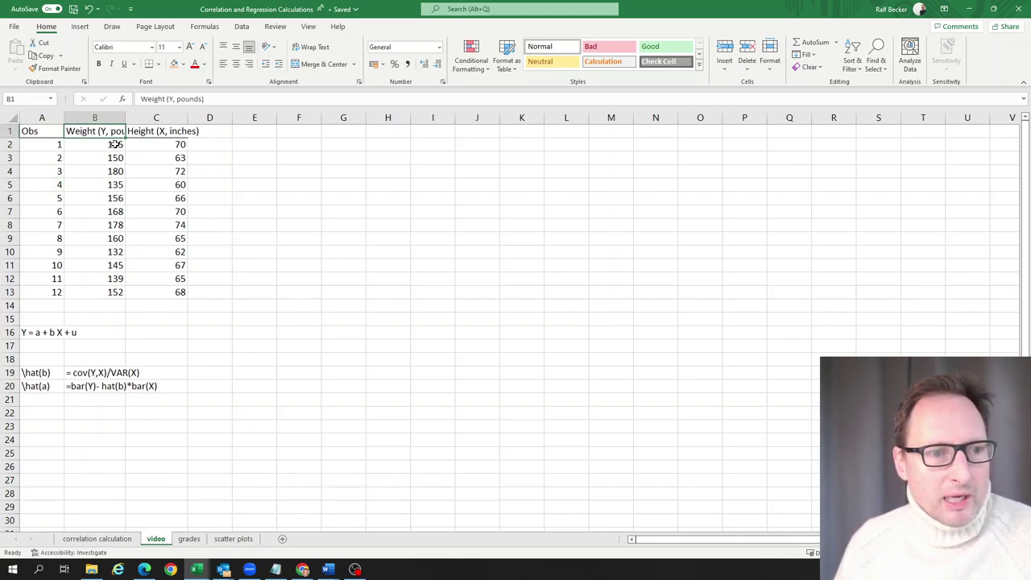
click(158, 133)
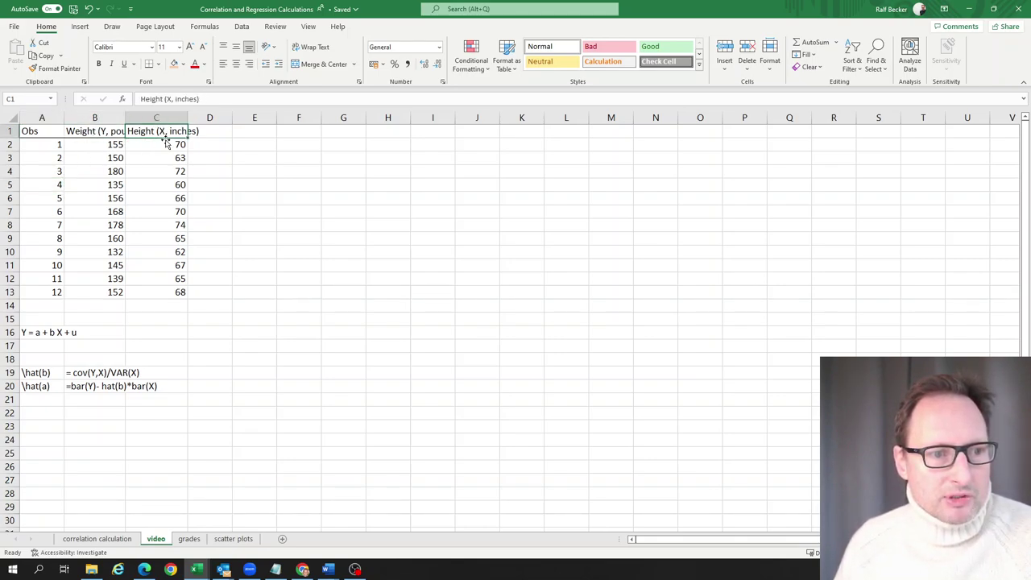
click(171, 145)
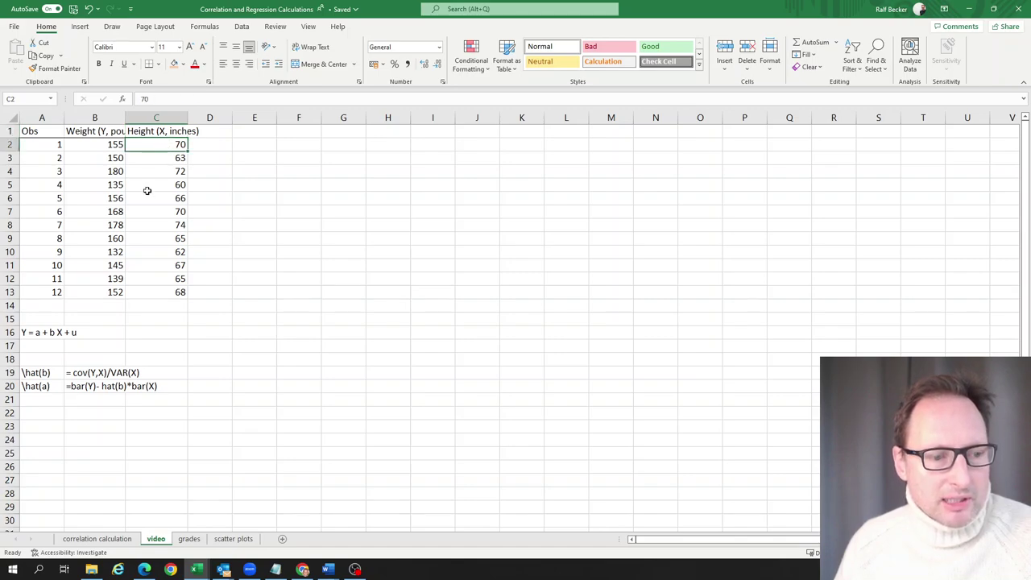
click(154, 232)
click(32, 335)
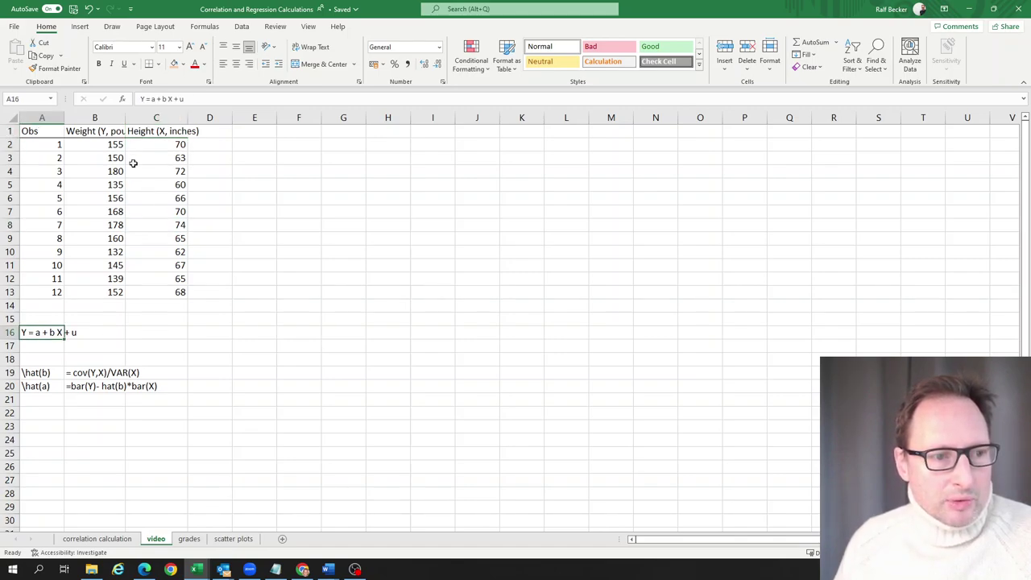
Step: Read the full Weight (Y, pounds) and Height (X, inches) headings without changing them
click(97, 132)
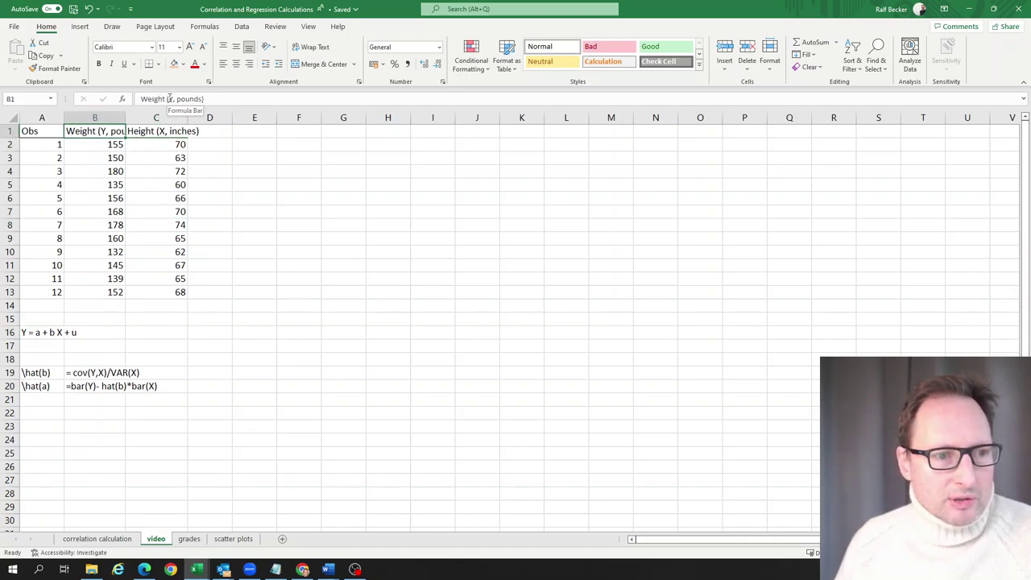
click(170, 98)
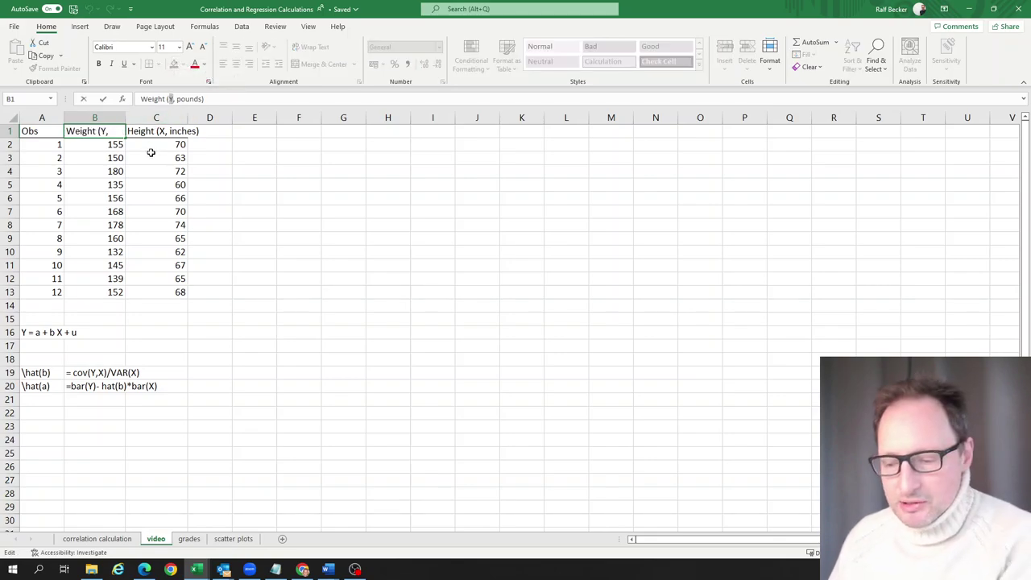
key(Escape)
click(162, 131)
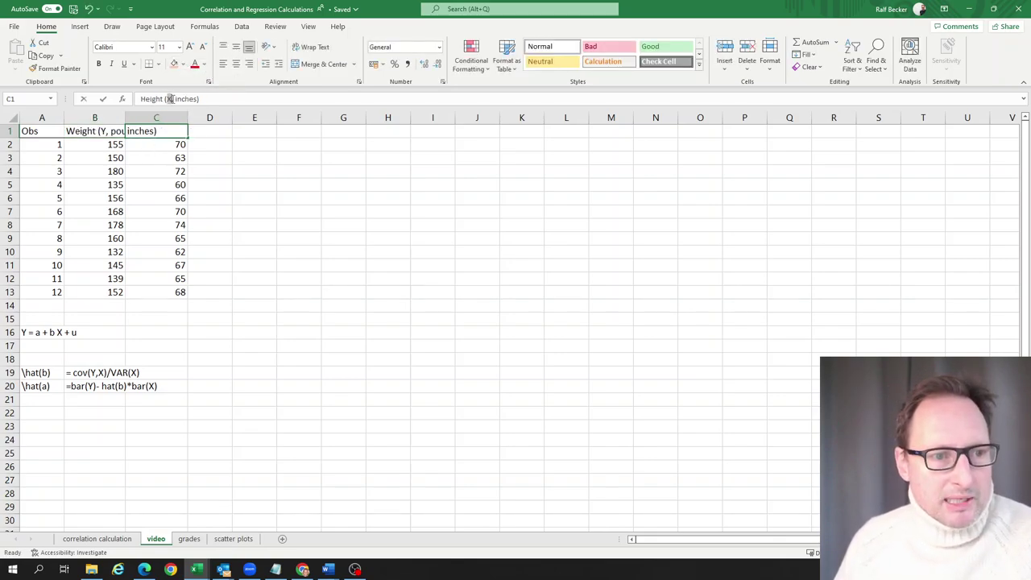
click(170, 98)
click(153, 170)
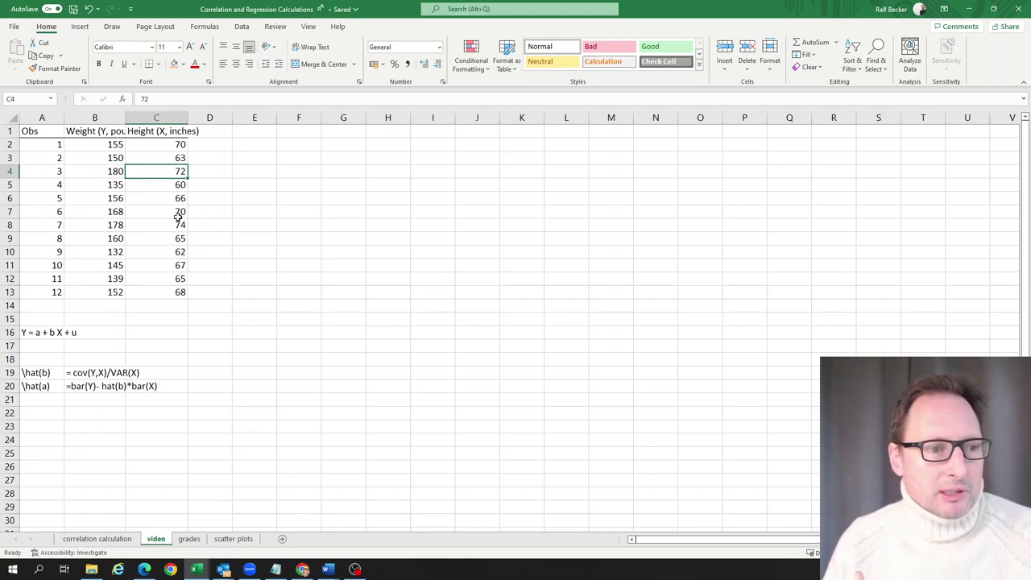
Step: Review the model equation and the slope formula b̂ = cov(Y,X)/VAR(X)
click(39, 331)
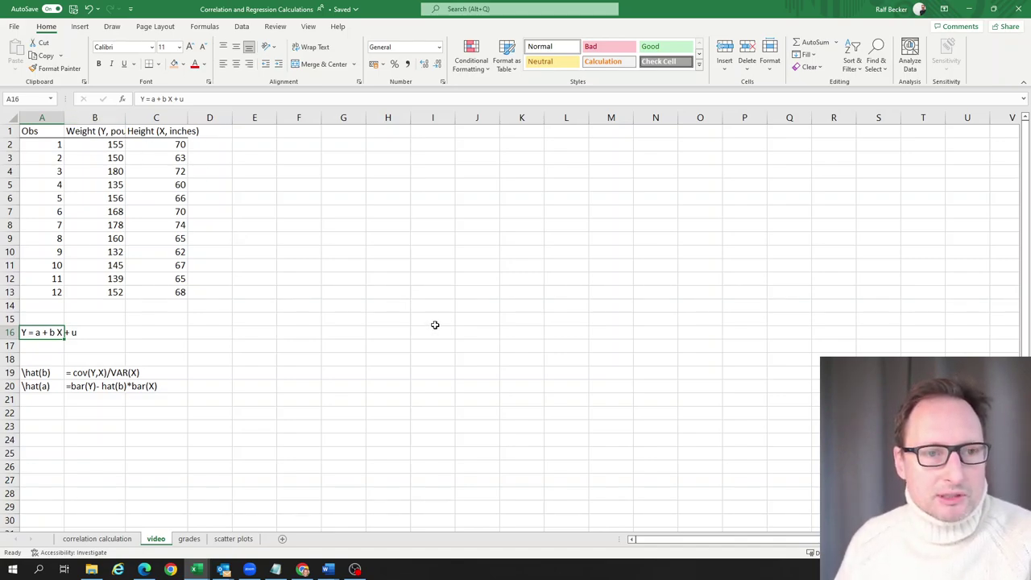
click(219, 355)
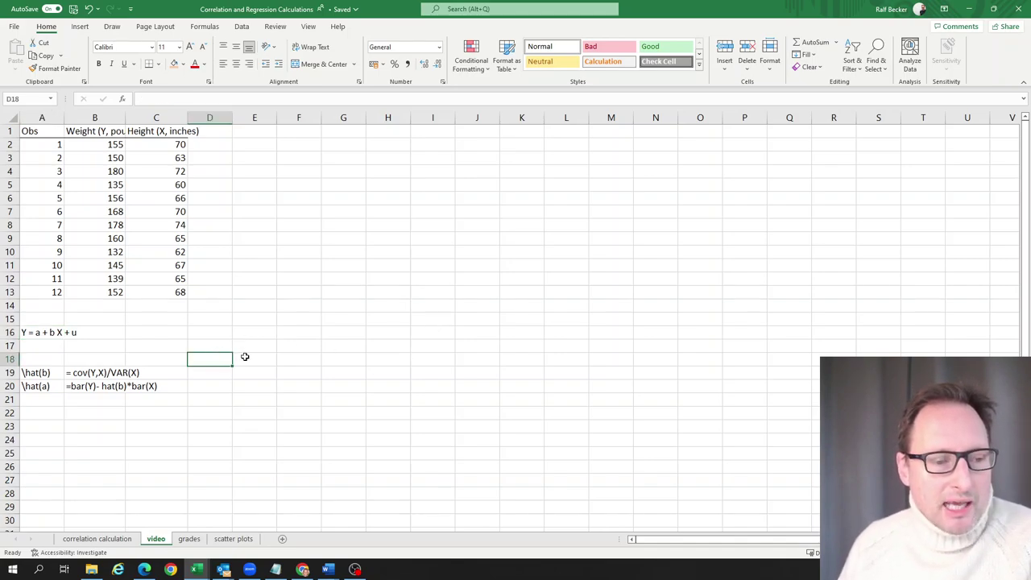
click(42, 332)
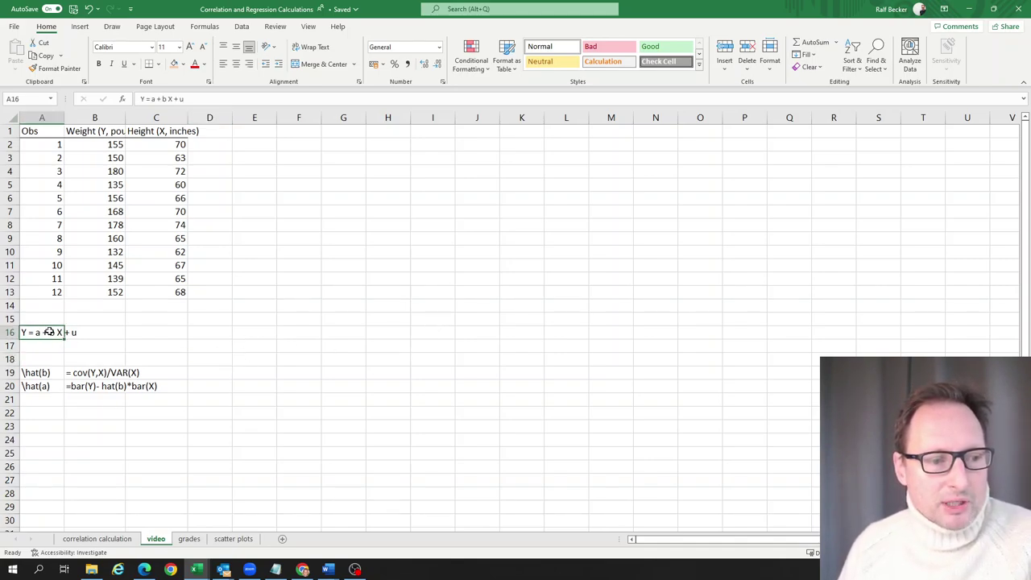
click(44, 373)
click(47, 385)
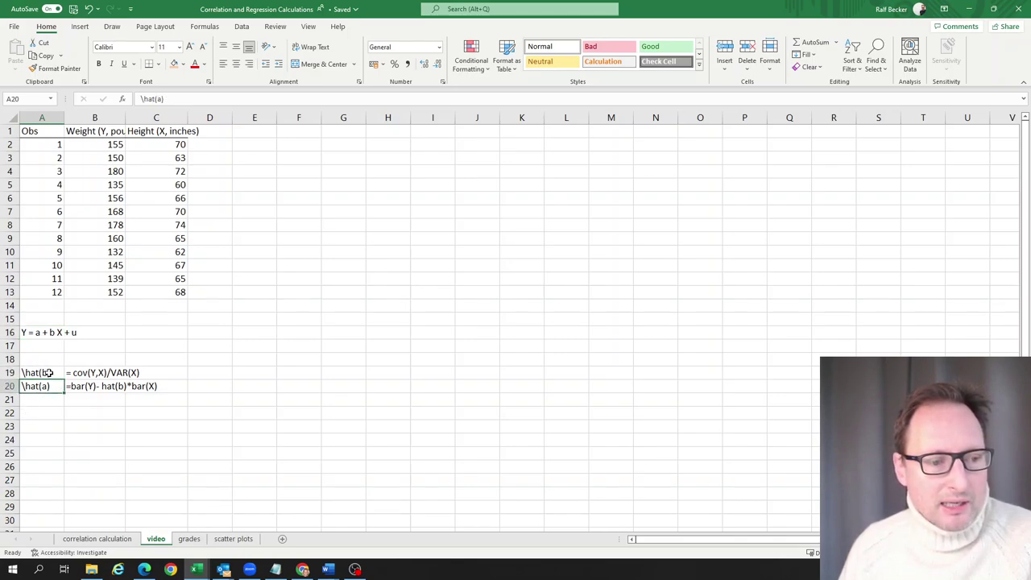
click(47, 373)
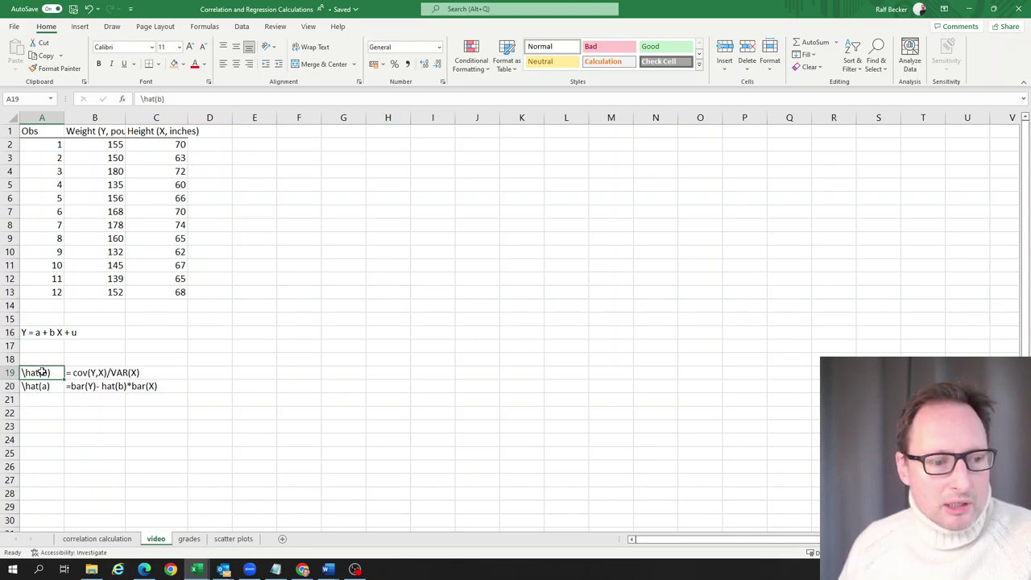
click(90, 372)
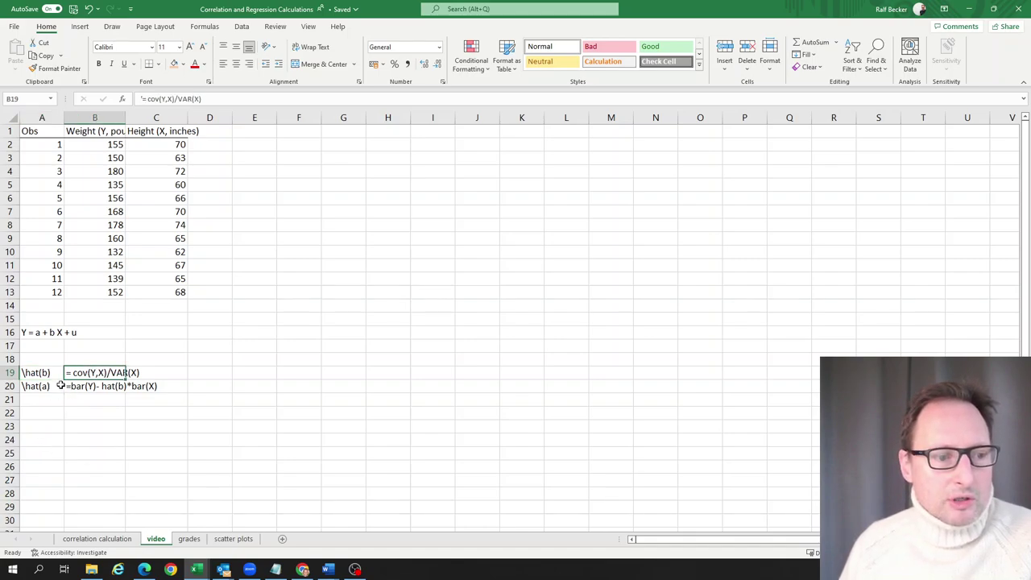
Step: Compare the intercept formula bar(Y) − b̂·bar(X) with the slope formula
click(35, 373)
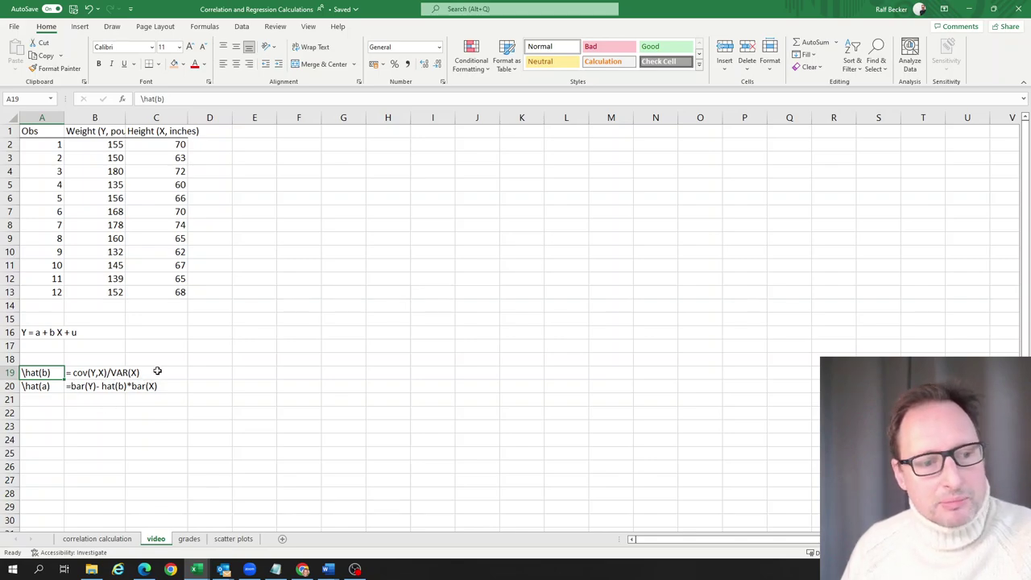
click(41, 390)
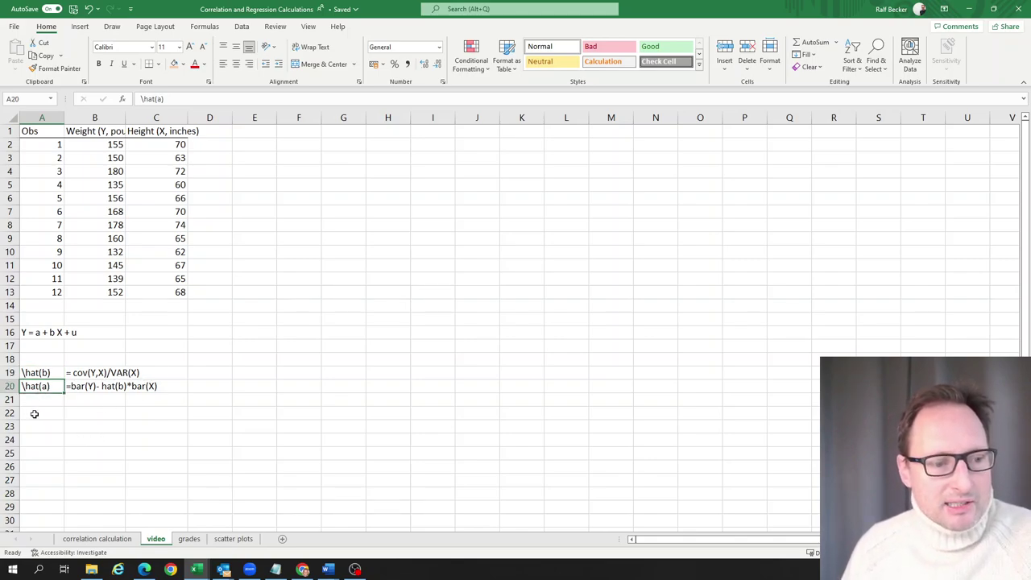
click(85, 386)
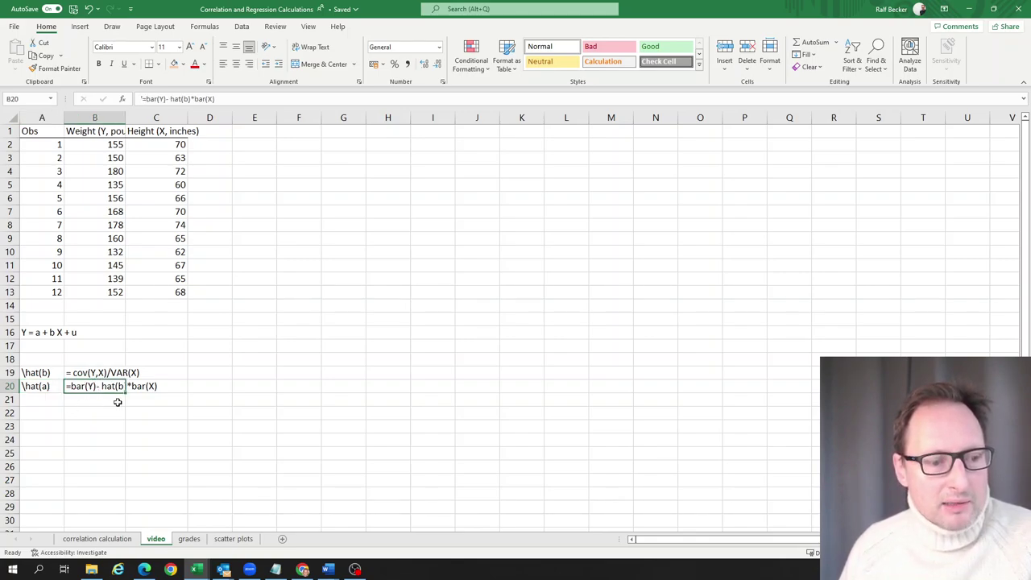
click(98, 424)
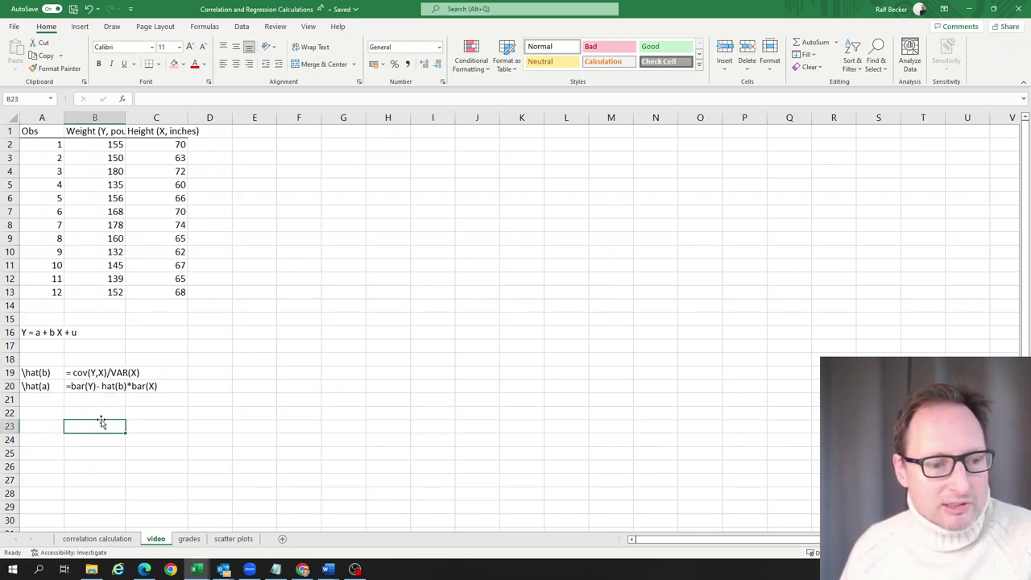
click(98, 374)
click(95, 384)
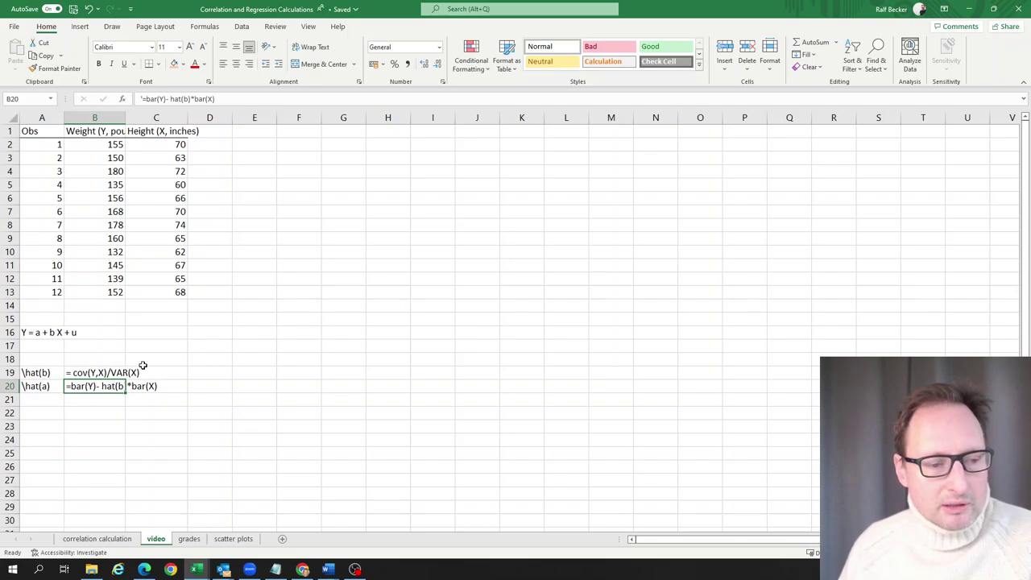
click(91, 370)
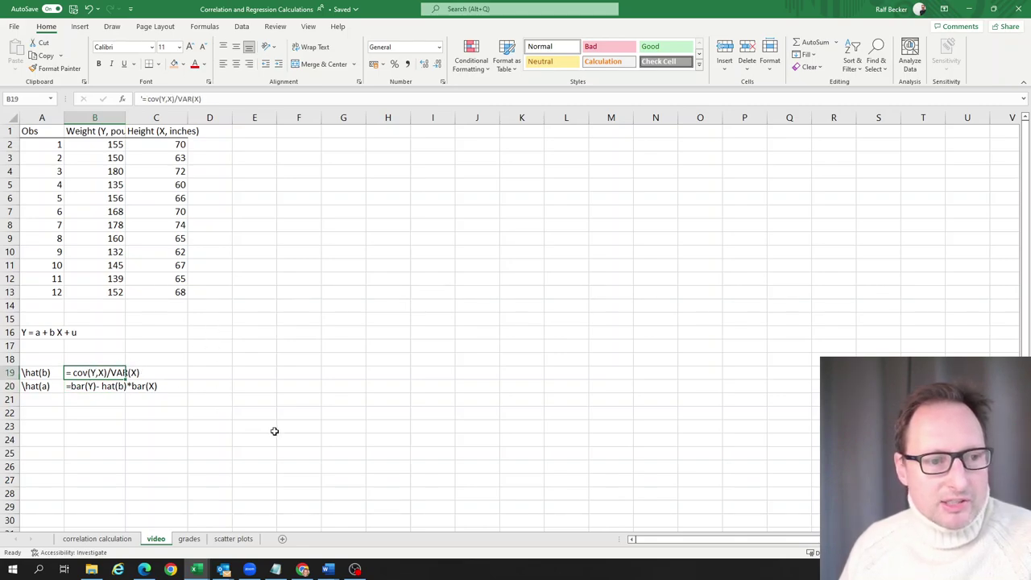
Step: Enter =COVARIANCE.S(B2:B13,C2:C13) in C19, giving the sample covariance 56.030303
click(182, 375)
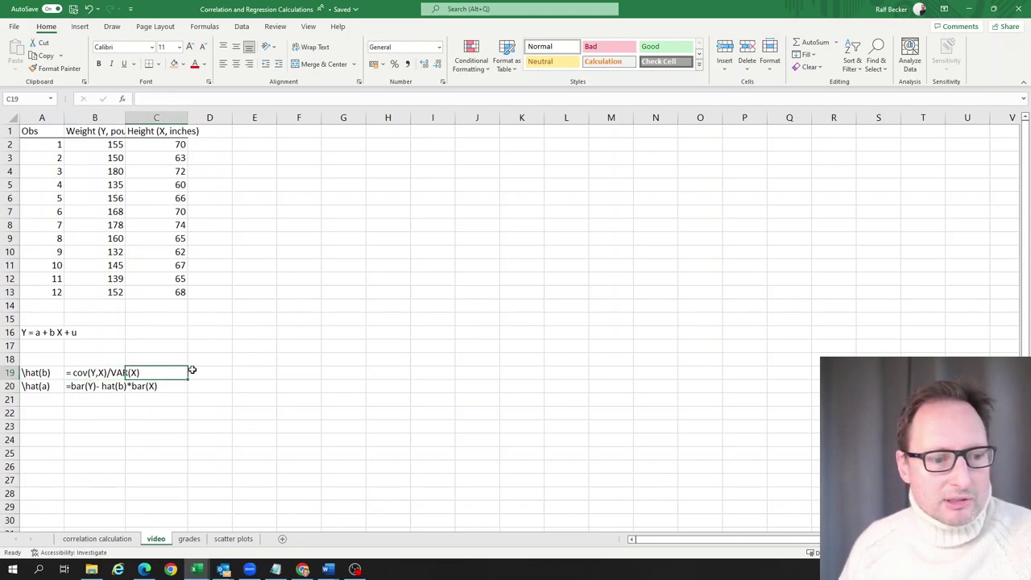
click(325, 98)
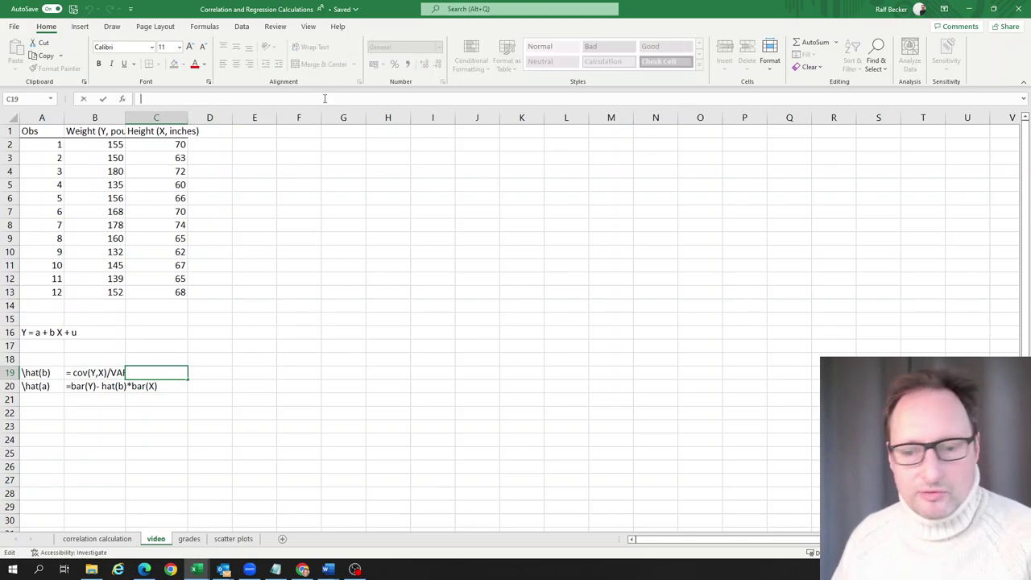
text(=)
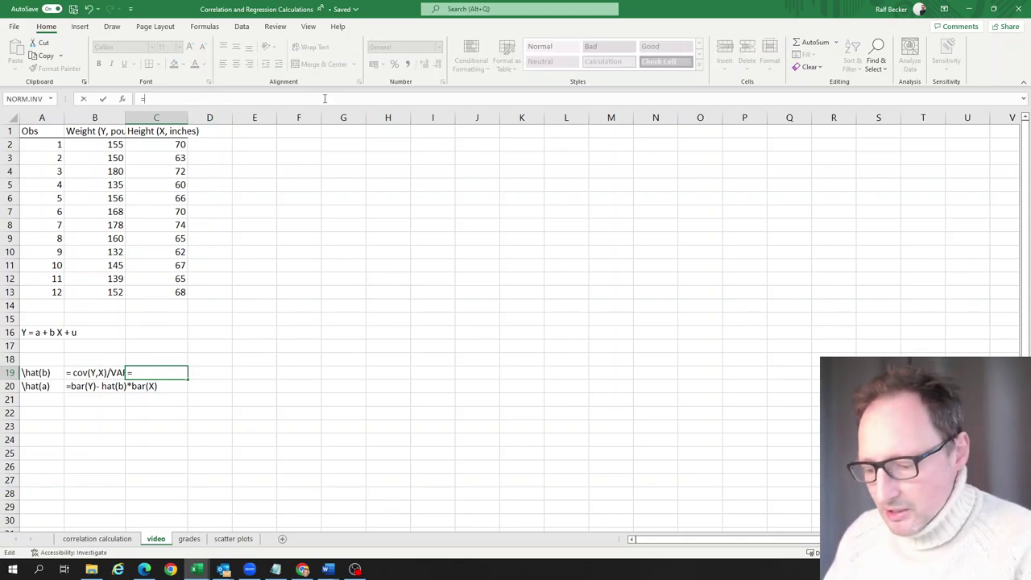
text(cova)
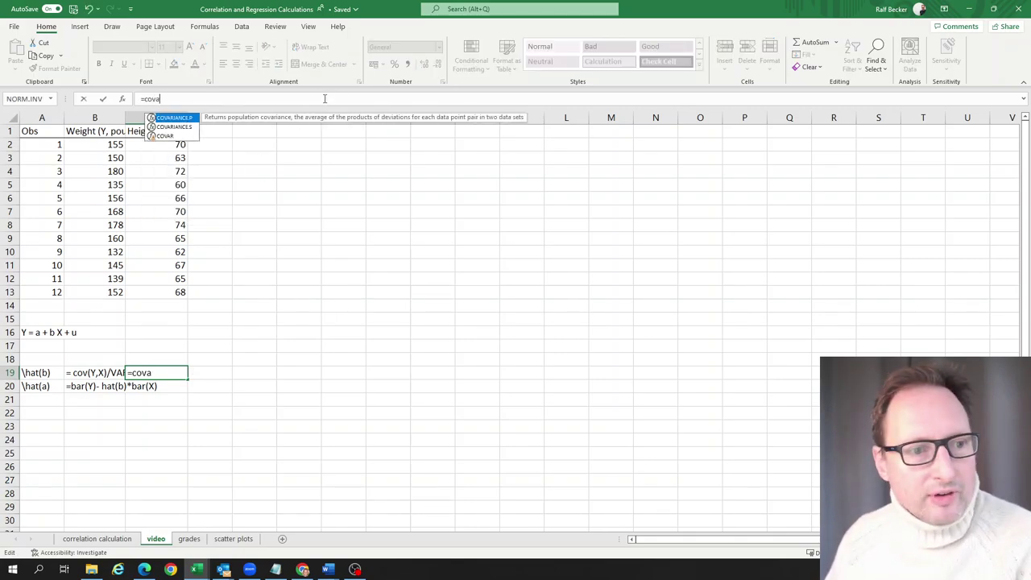
click(169, 129)
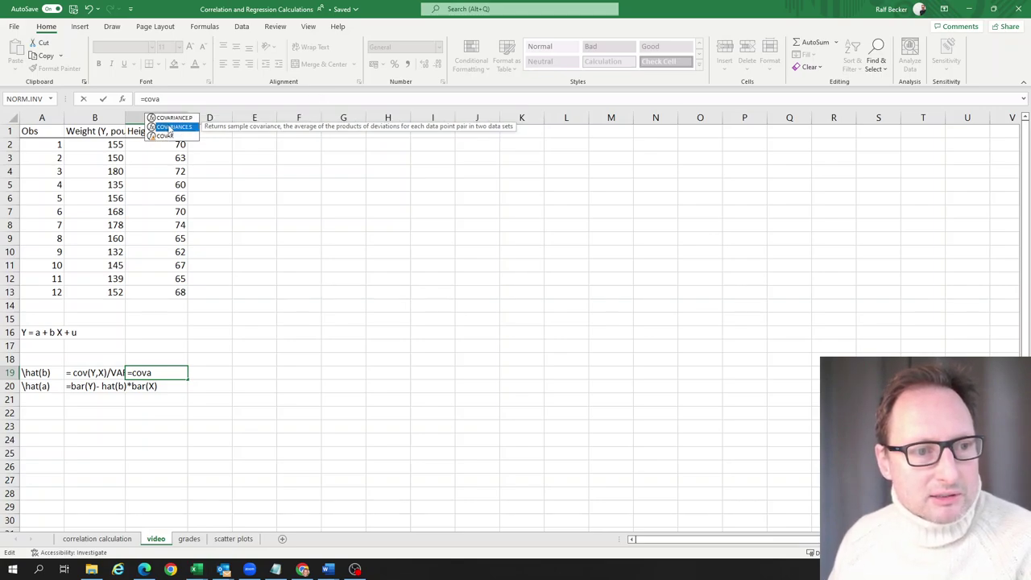
double_click(171, 129)
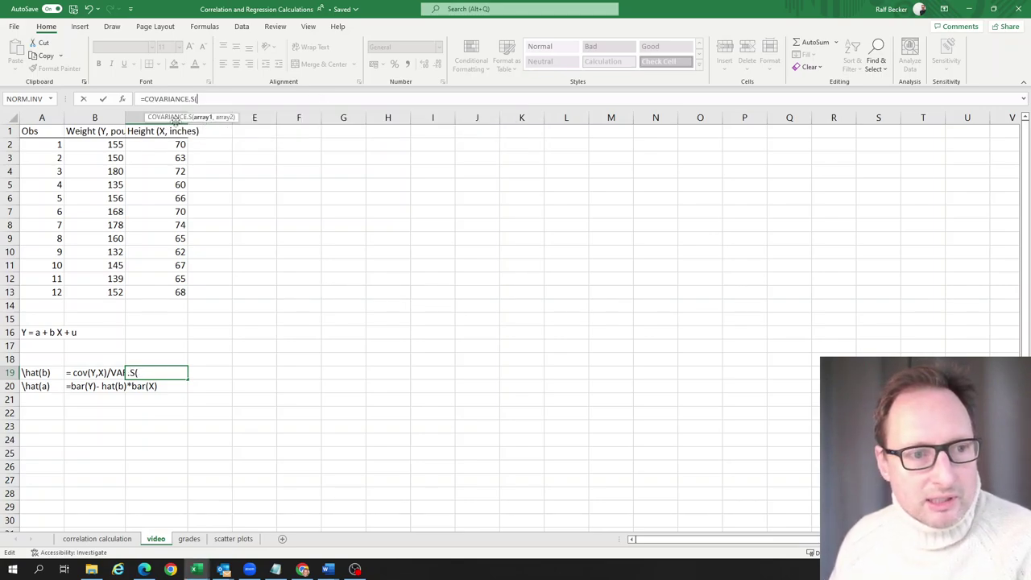
drag(88, 145, 98, 296)
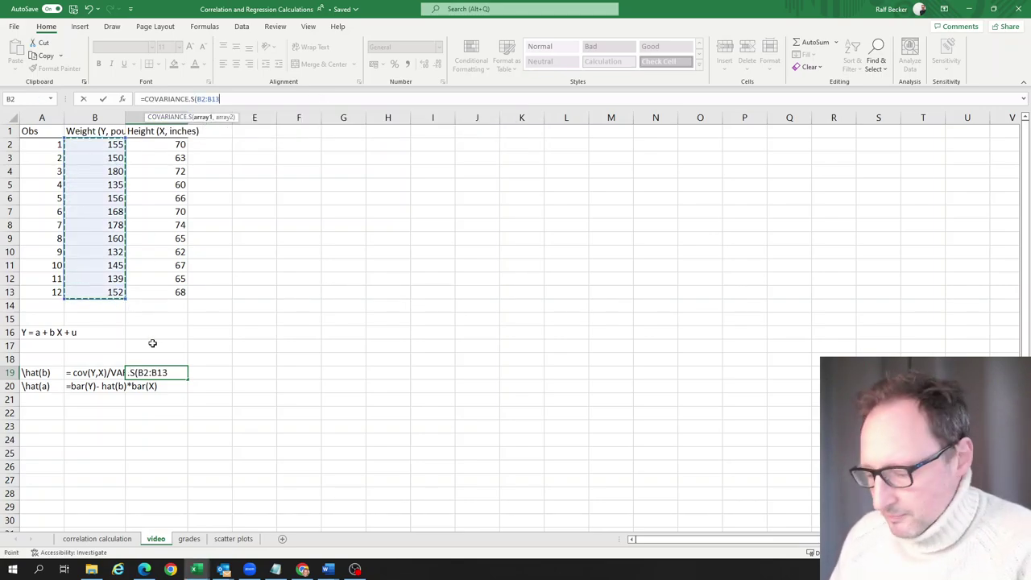
text(,)
drag(169, 144, 171, 294)
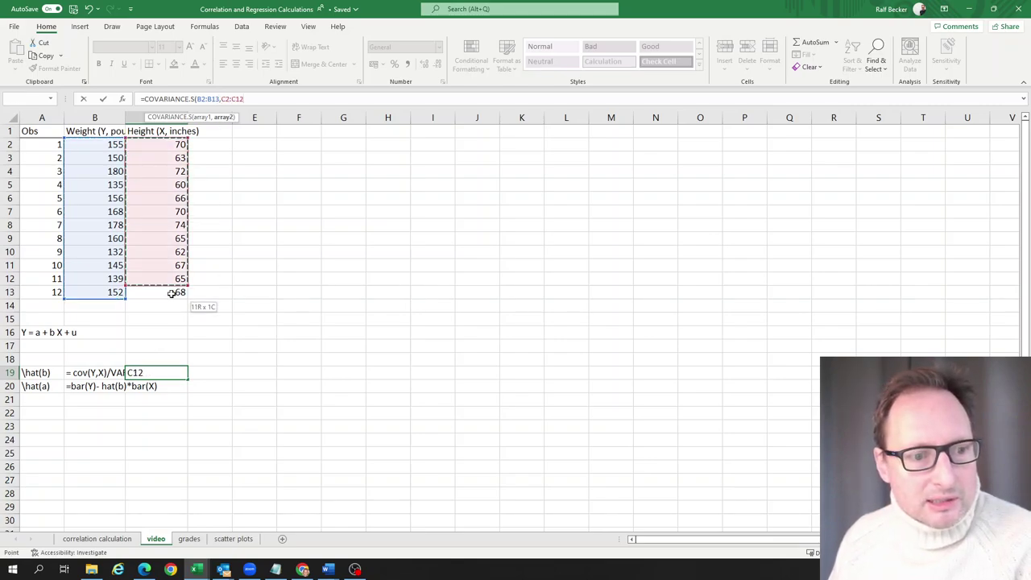
text())
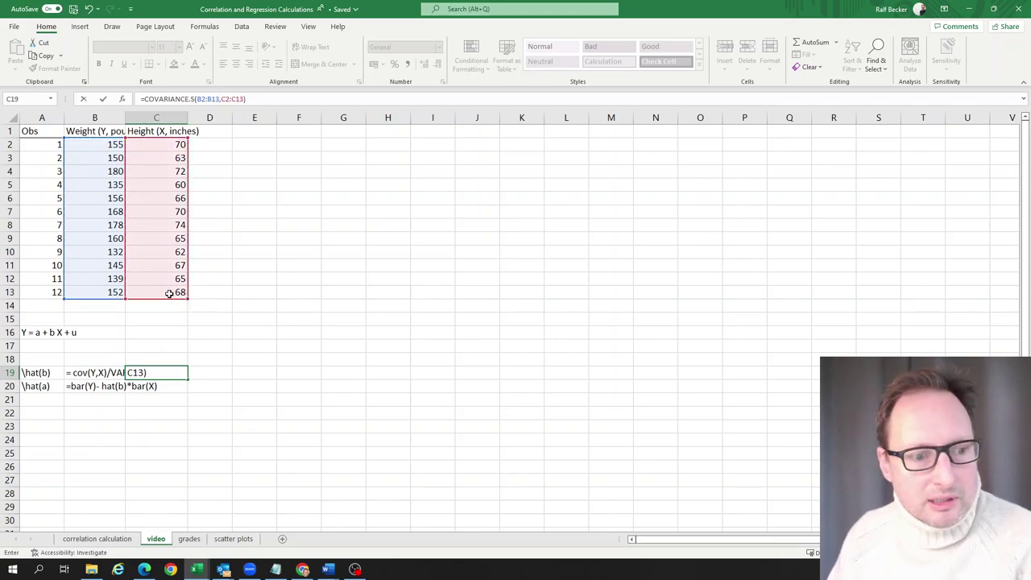
key(Return)
Step: Label C18 as cov(Y,X) and D18 as var(X)
key(Up)
key(Up)
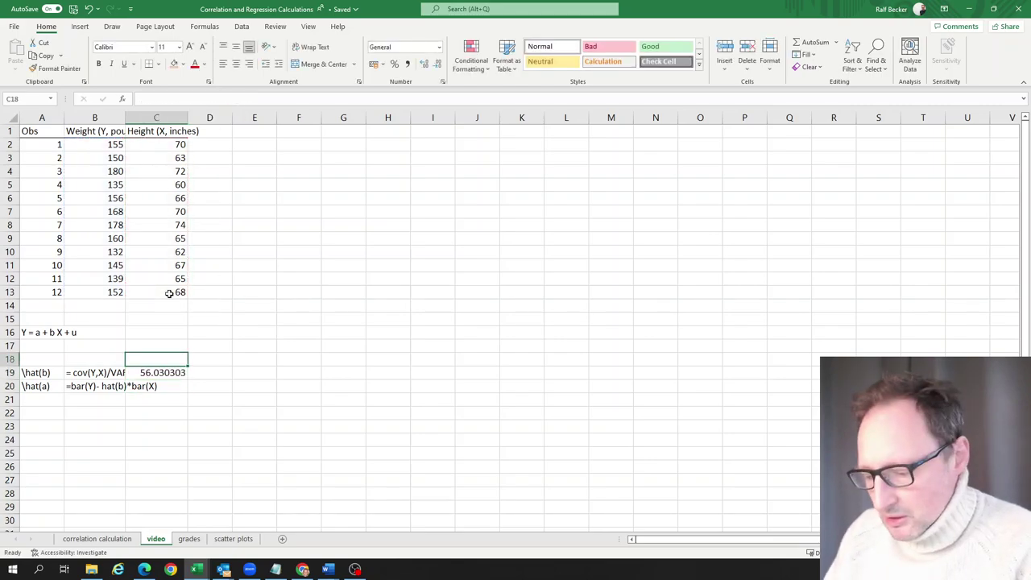
text(cov(Y)
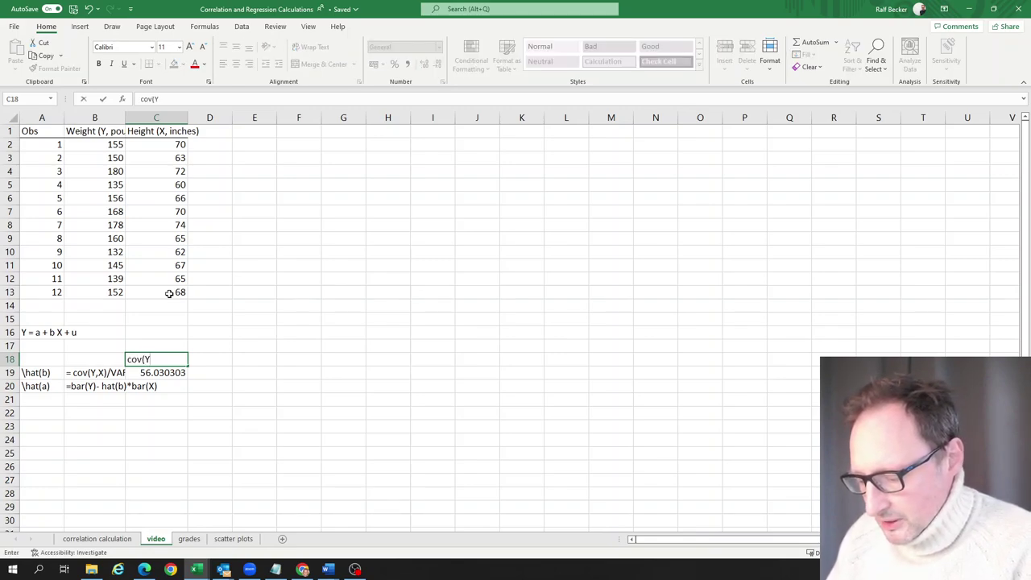
text(,X))
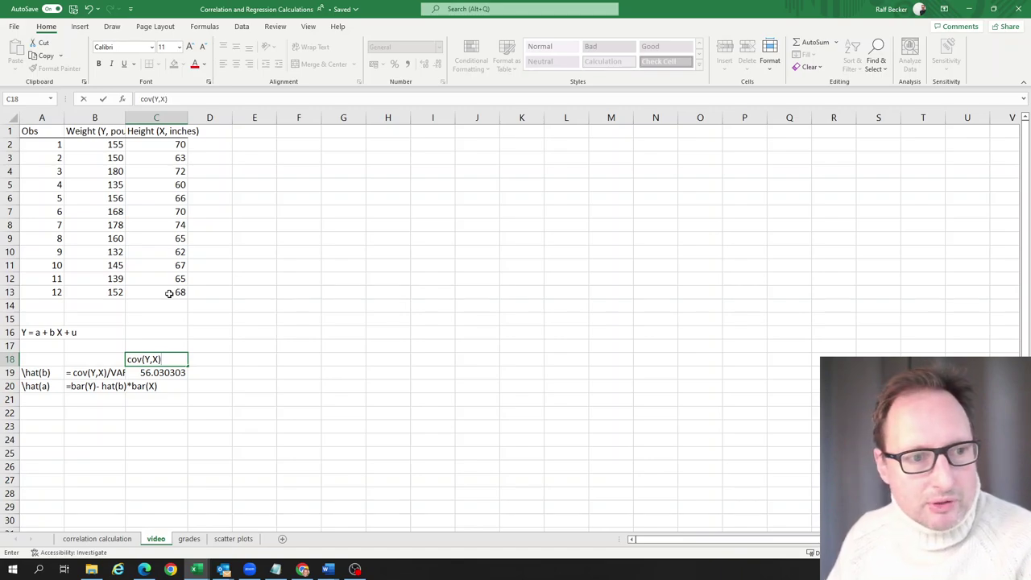
key(Return)
key(Up)
key(Right)
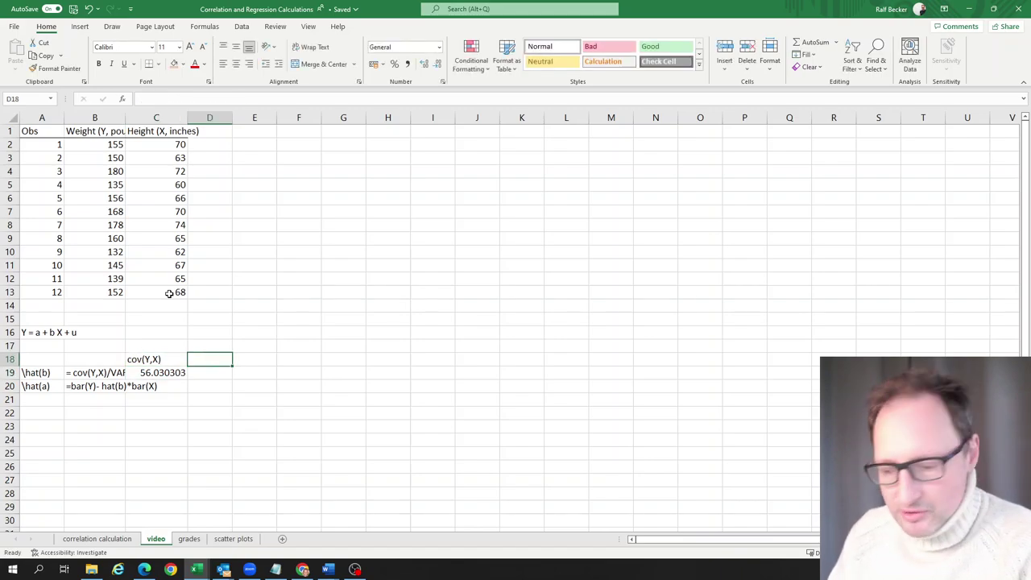
text(var(X))
Step: Enter =VAR.S(C2:C13) in D19, giving the height variance 17.4242
key(Return)
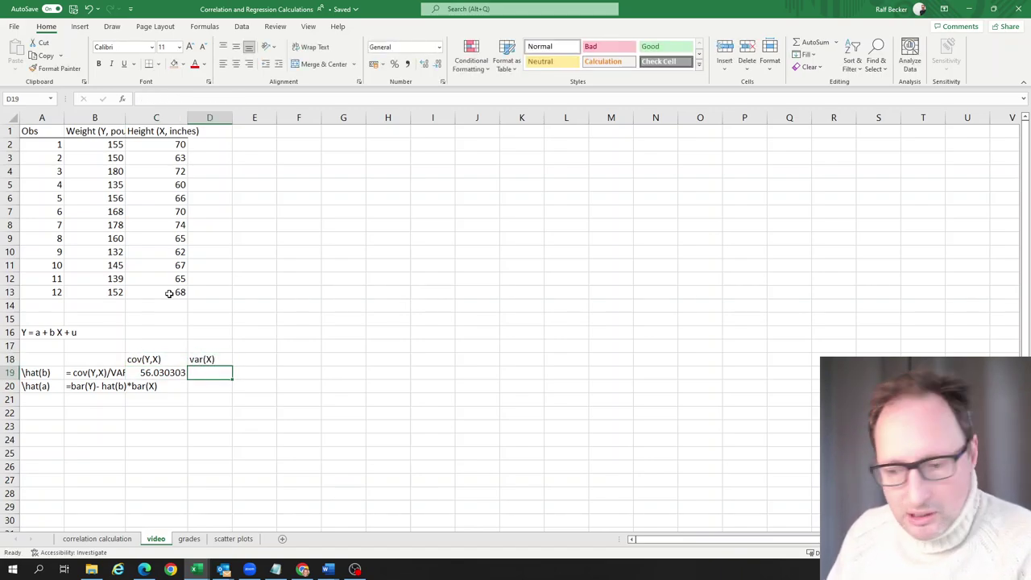
text(=var)
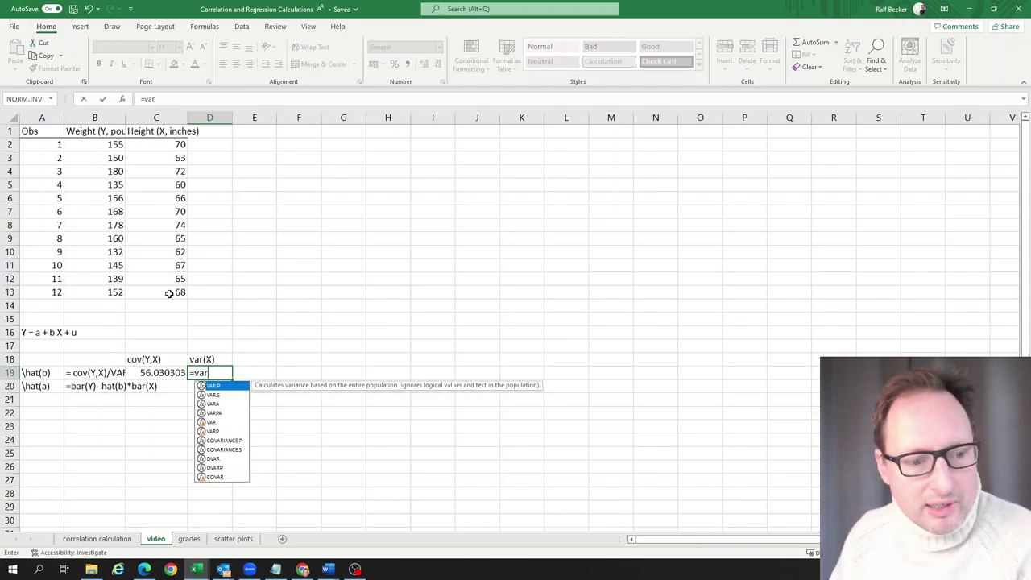
key(Tab)
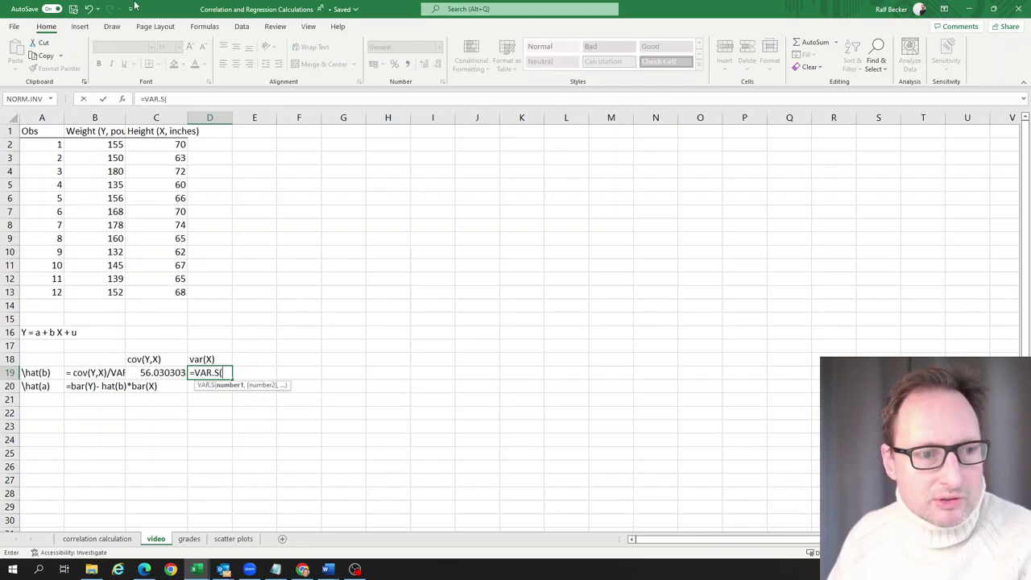
drag(176, 144, 174, 293)
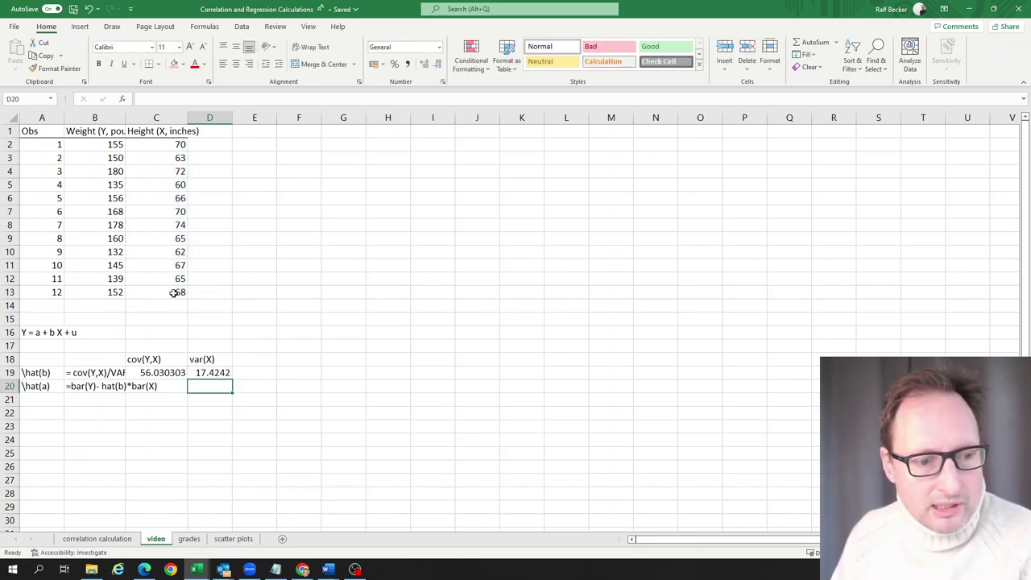
key(Right)
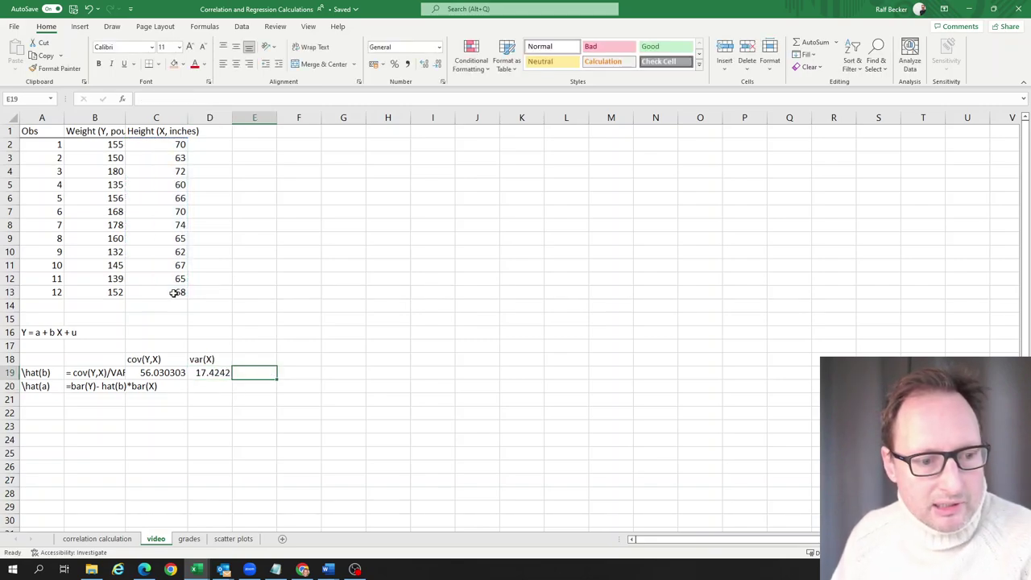
Step: Enter =C19/D19 in E19 for the slope estimate 3.21565
text(=)
key(Left)
key(Left)
text(/)
key(Left)
key(Return)
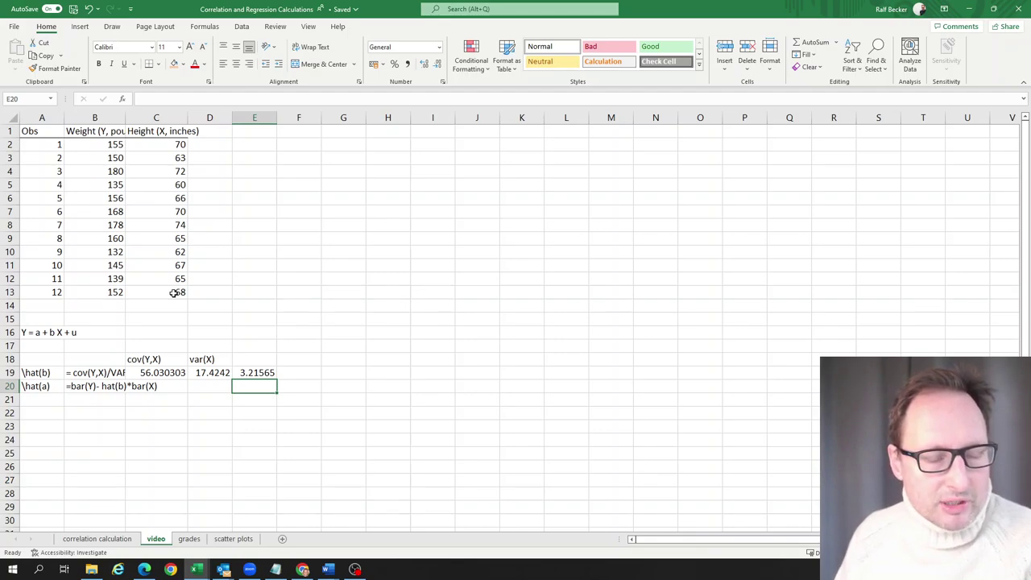
key(Left)
key(Left)
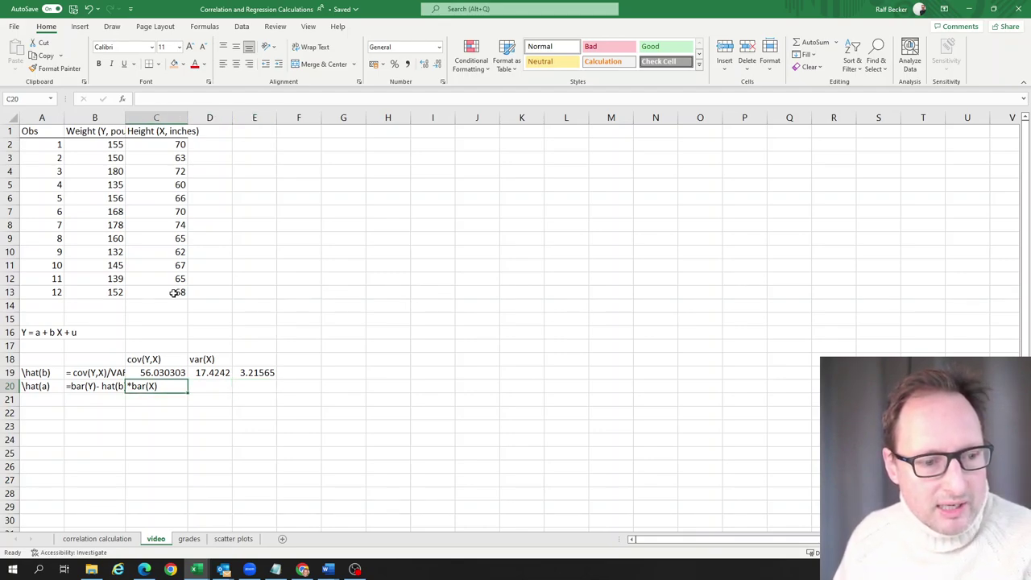
Step: Label C21 as bar(Y) and D21 as bar(x)
key(Down)
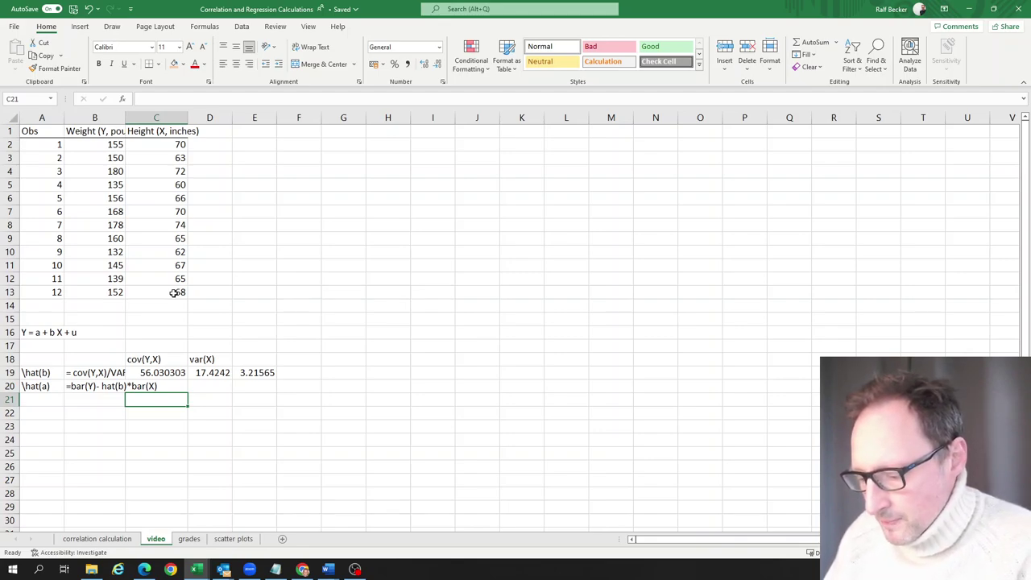
text(bar()
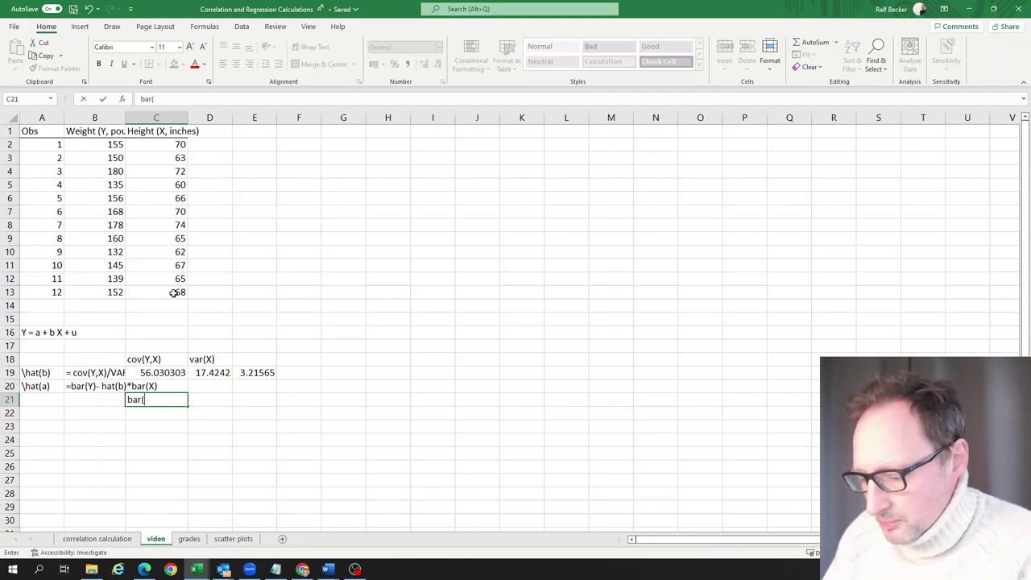
text(Y))
key(Right)
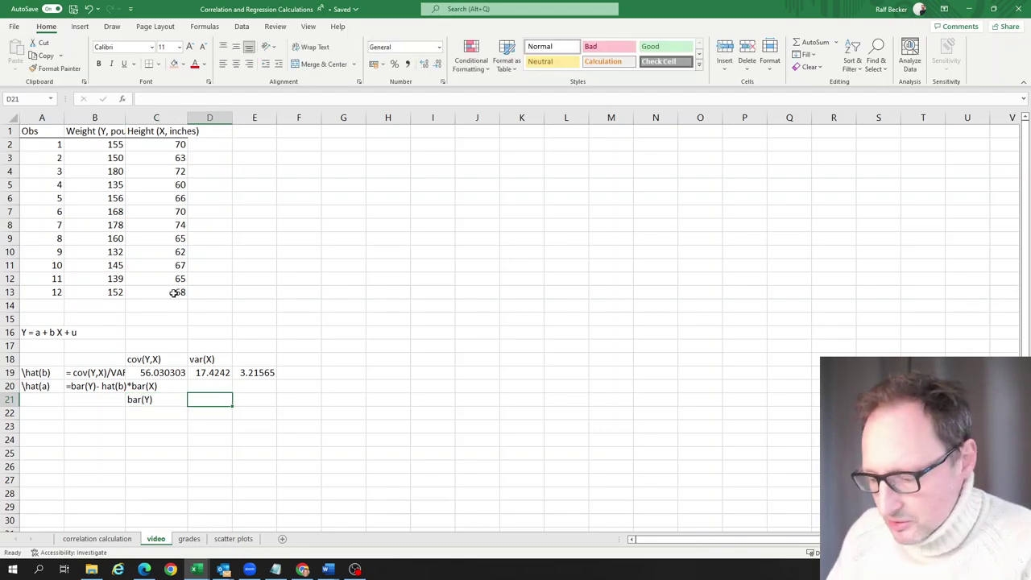
text(bar()
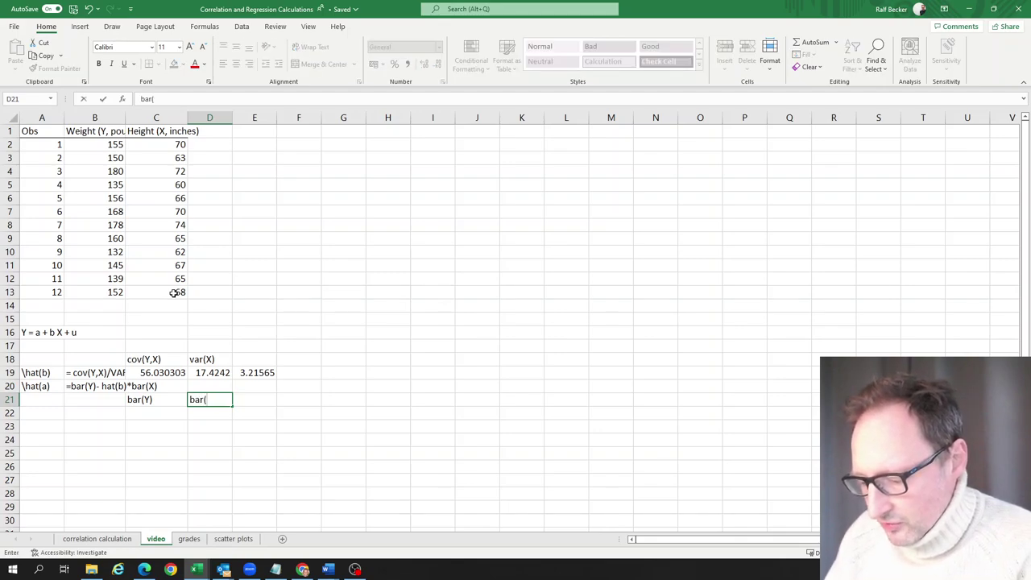
text(x))
key(Left)
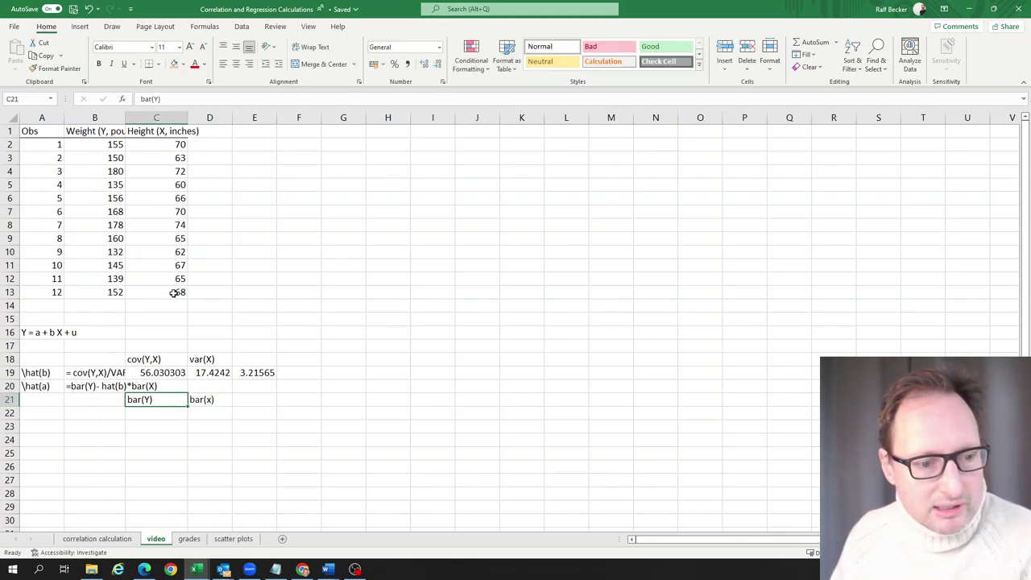
Step: Enter =AVERAGE(B2:B13) in C20 for the mean weight 154.166667
key(Up)
text(=aver)
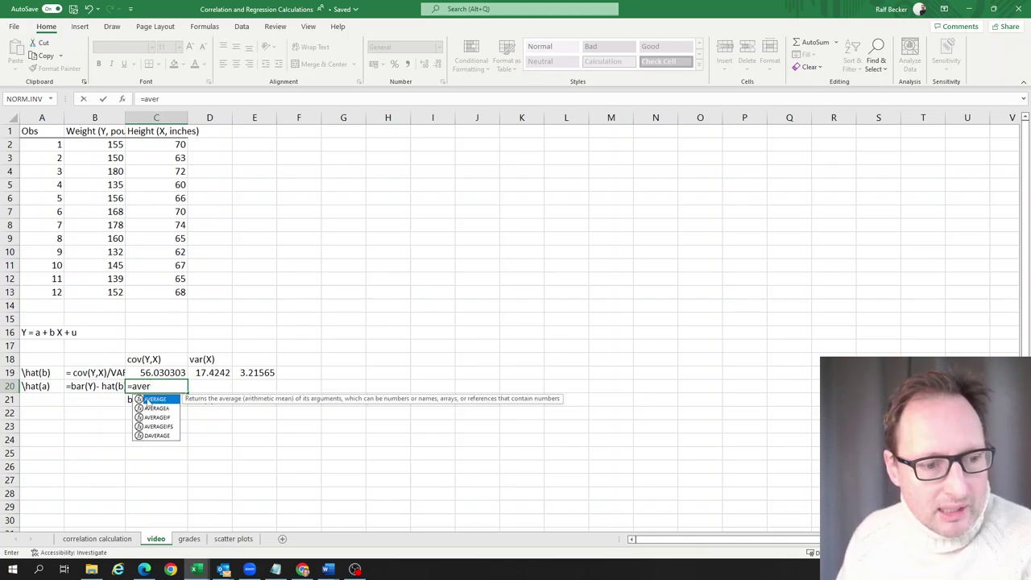
double_click(154, 401)
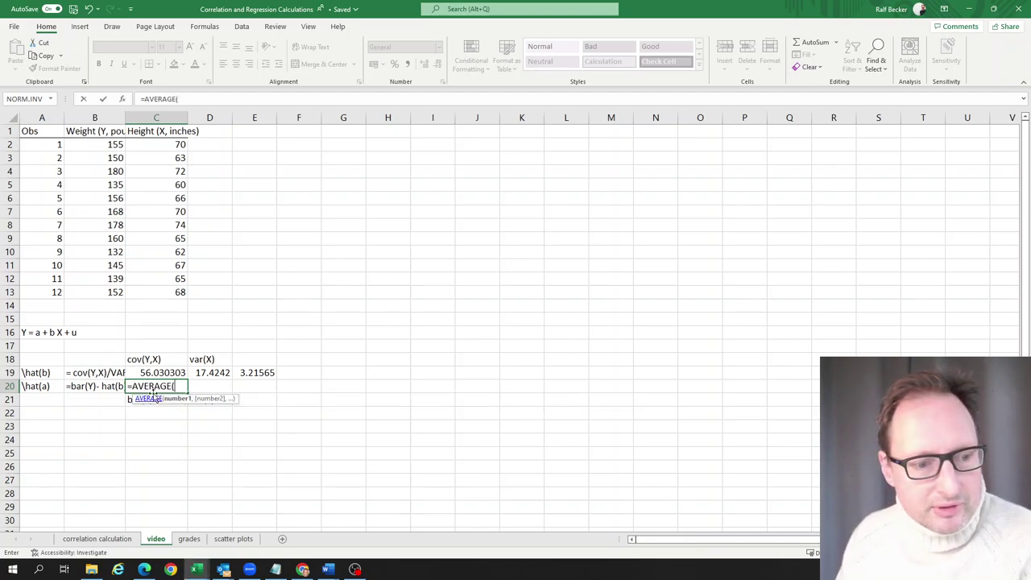
drag(87, 144, 91, 292)
key(Return)
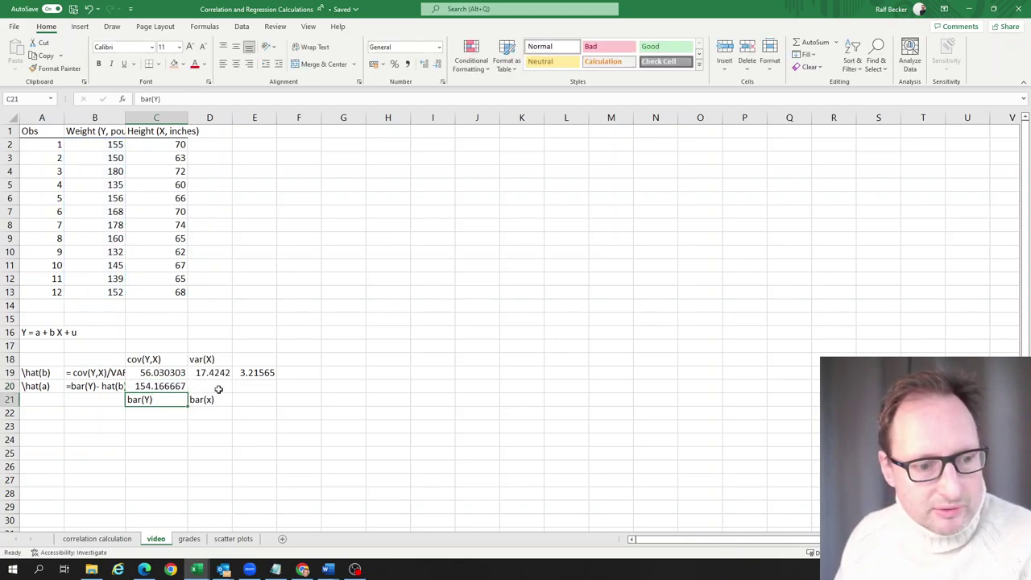
Step: Enter =AVERAGE(C2:C13) in D20 for the mean height 66.8333
click(200, 386)
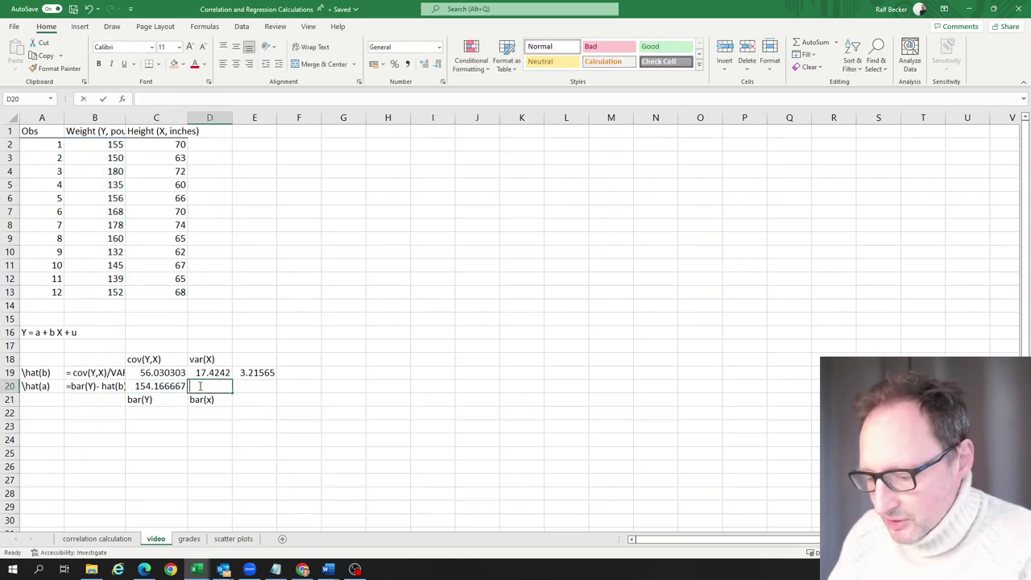
text(=avera)
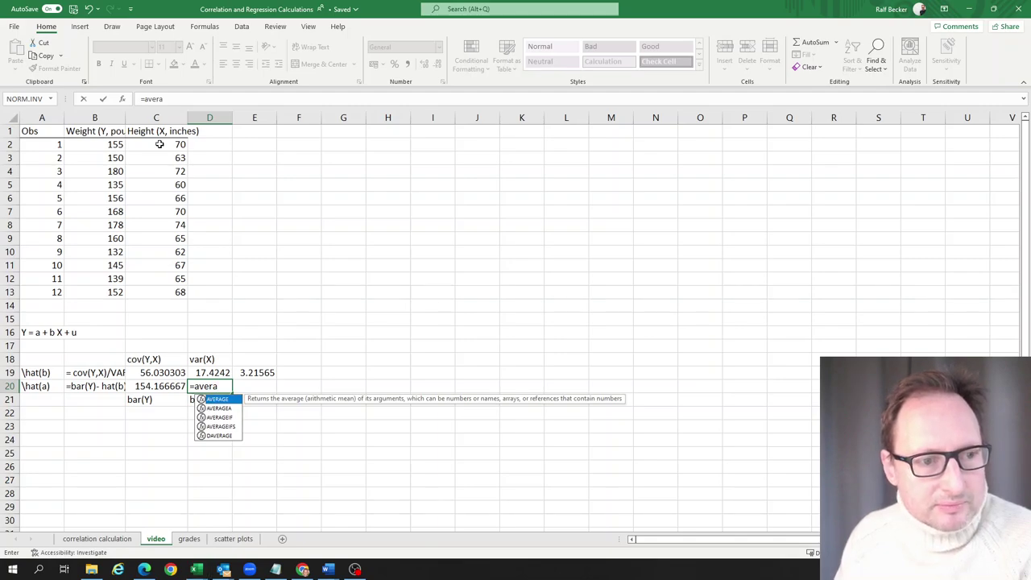
drag(159, 144, 161, 294)
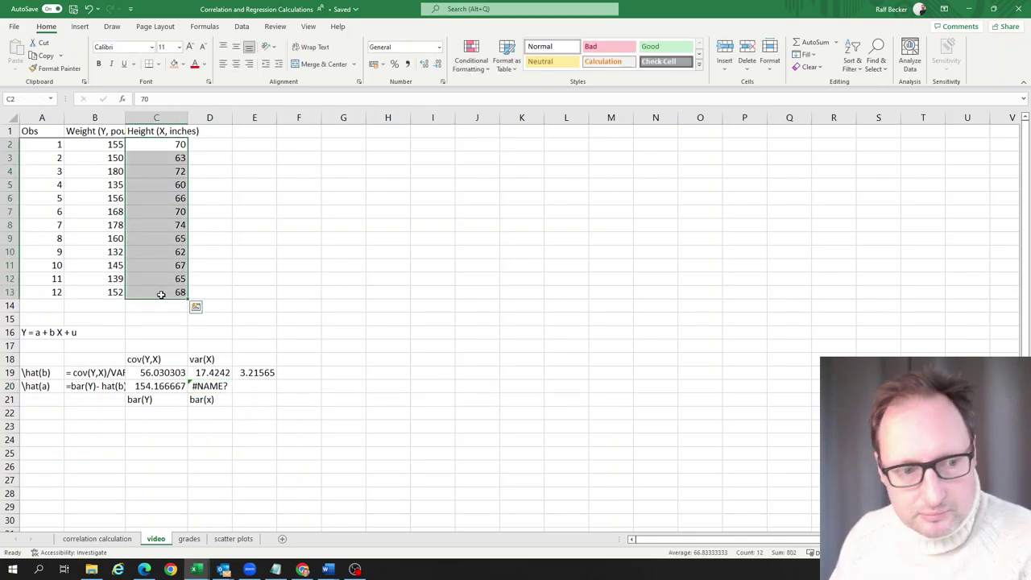
click(211, 384)
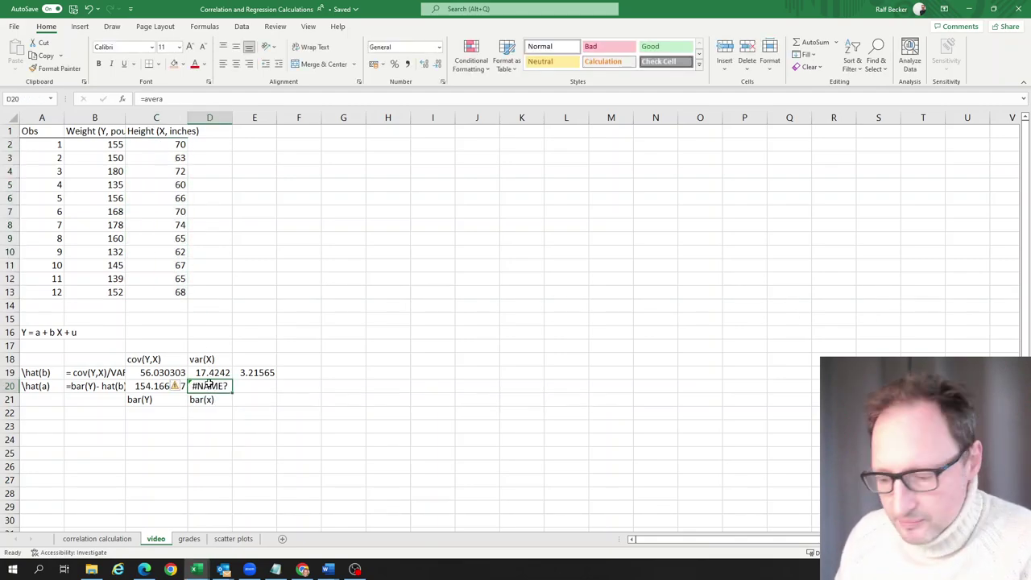
text(=average)
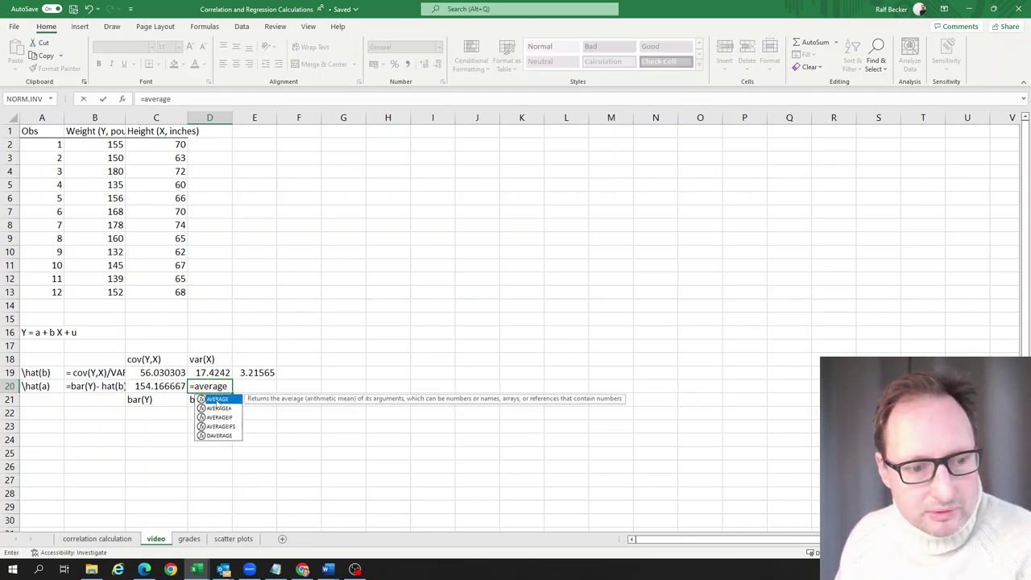
text(()
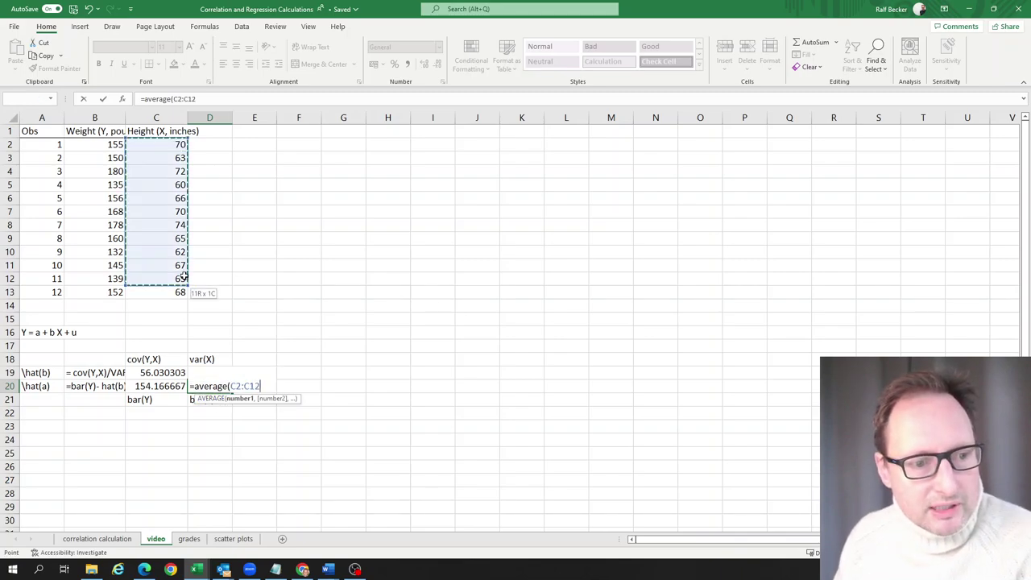
drag(184, 277, 180, 290)
key(Return)
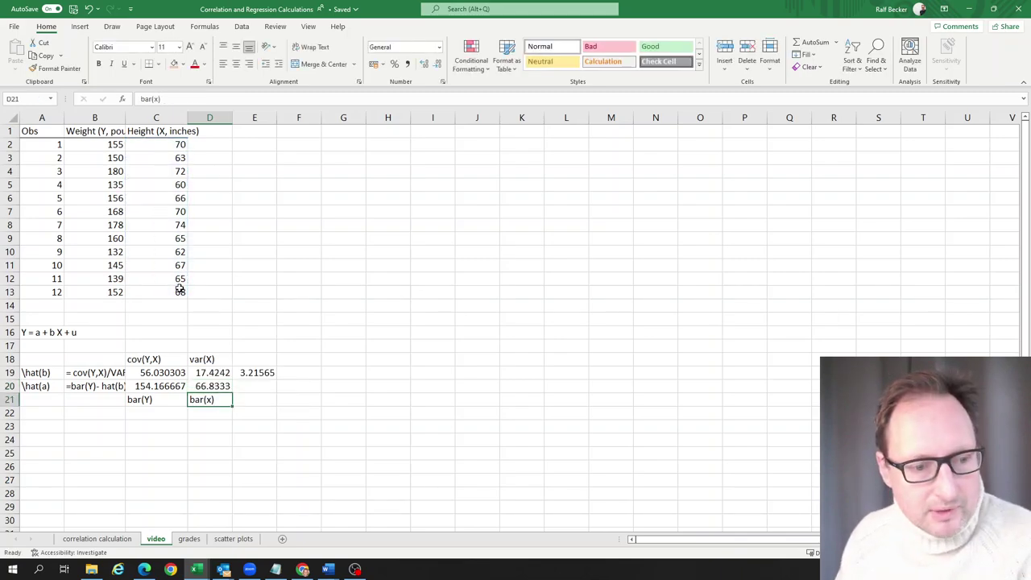
Step: Enter =C20-E19*D20 in E20 for the intercept estimate -60.7461
click(256, 391)
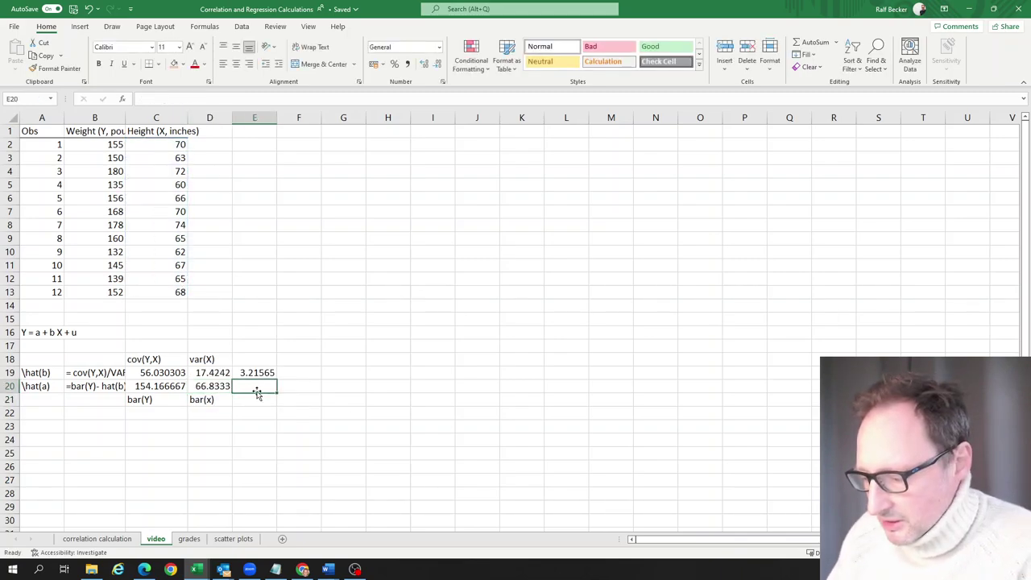
text(=)
key(Left)
key(Left)
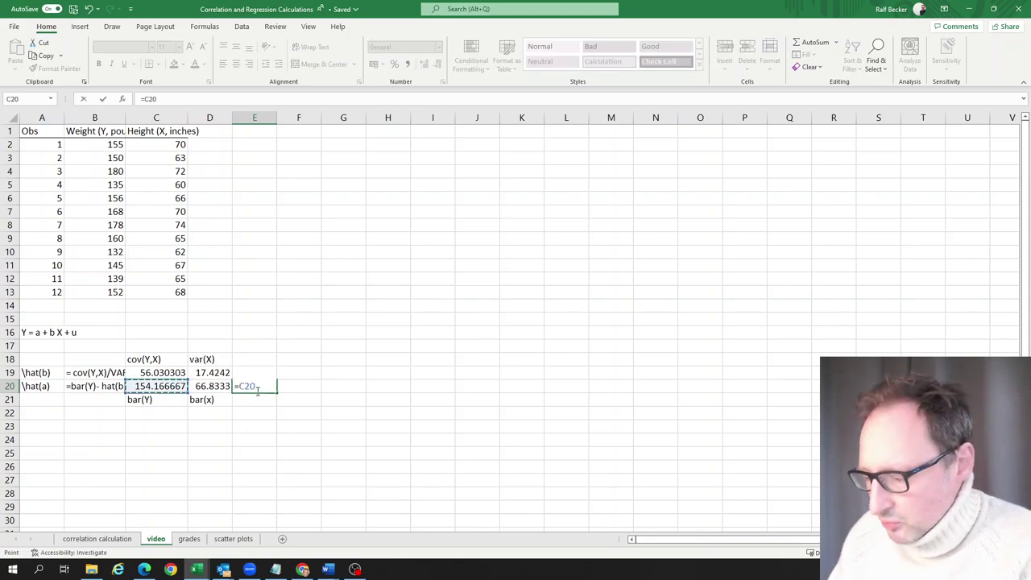
text(-)
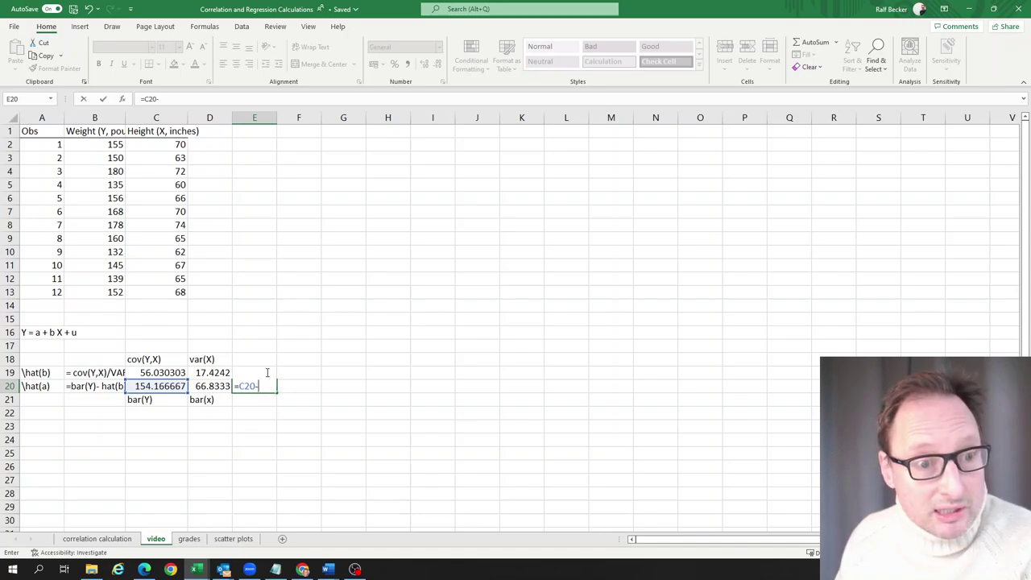
text(E19)
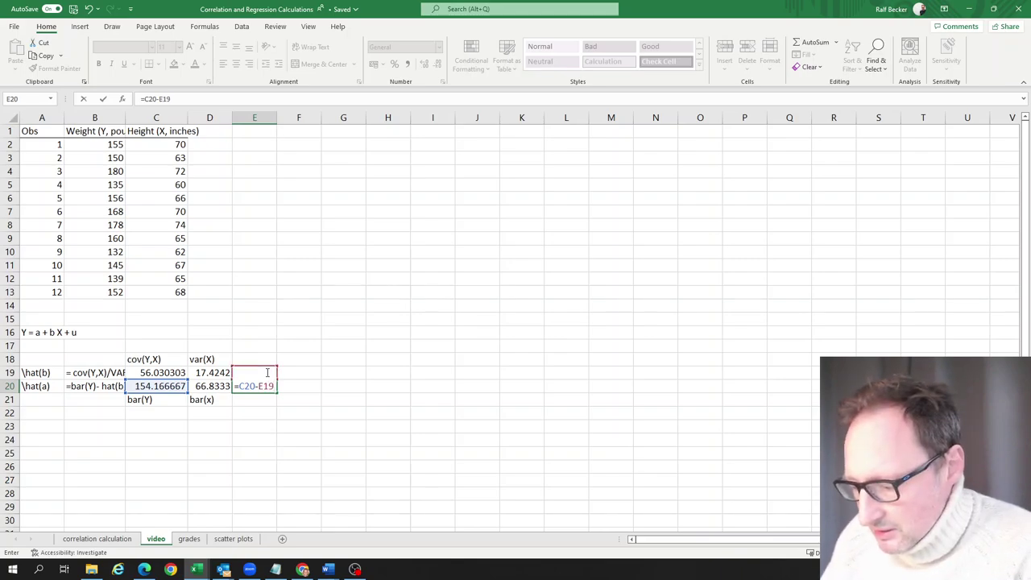
text(*)
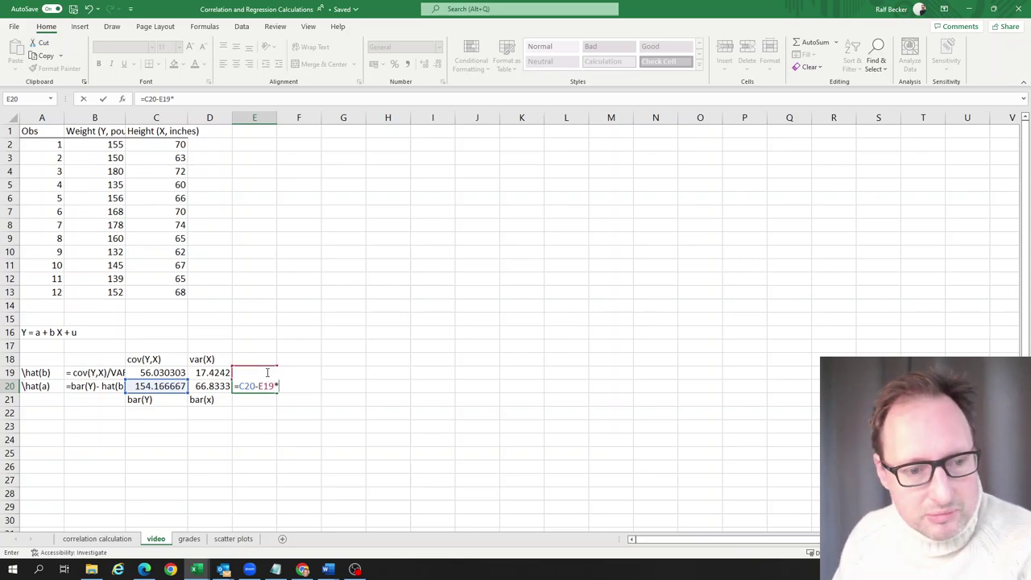
click(208, 387)
key(Return)
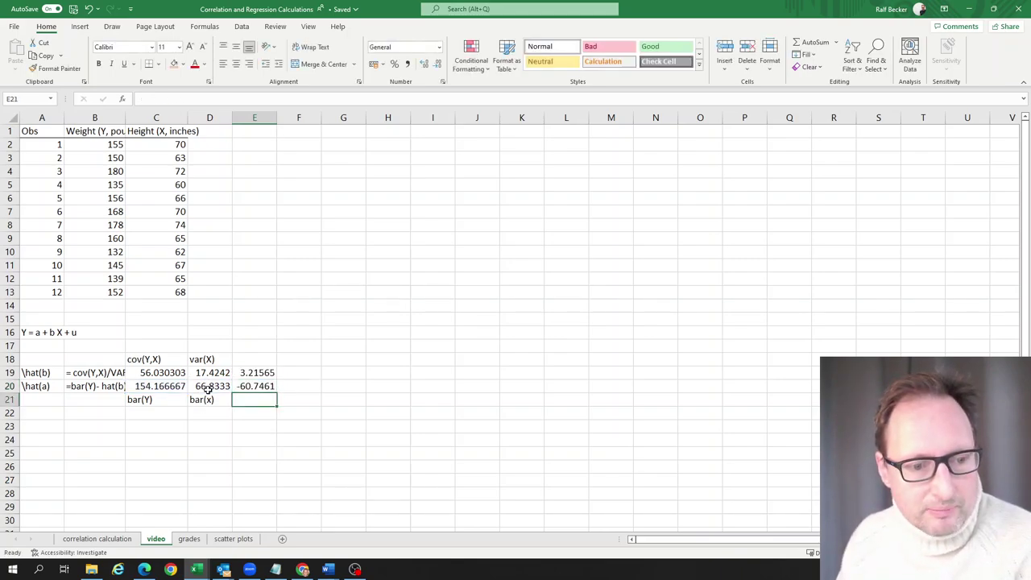
Step: Check the formulas in E20, C20, E19 and D20, then bring up the Data tab
click(262, 385)
double_click(261, 385)
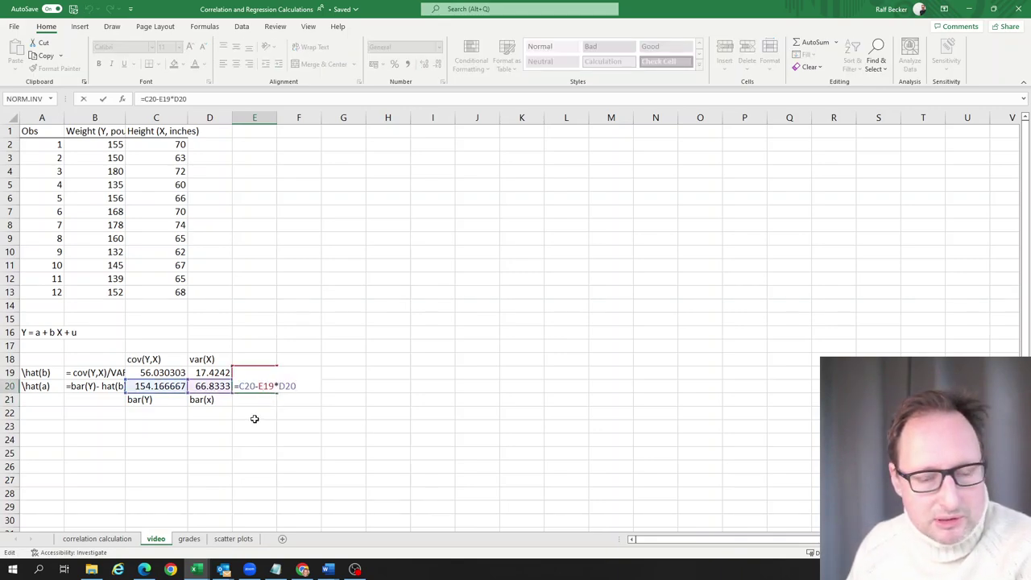
key(Escape)
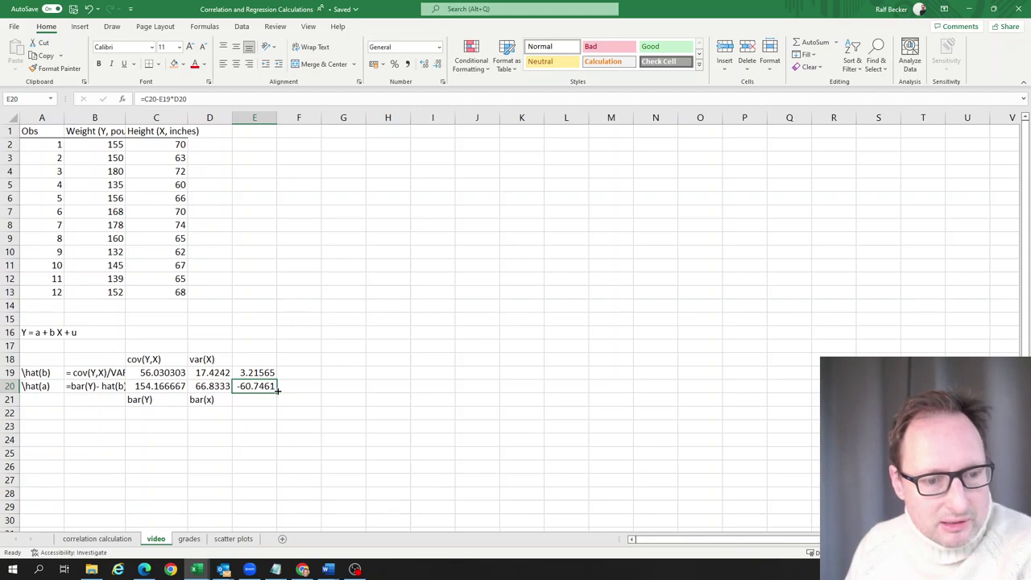
click(149, 387)
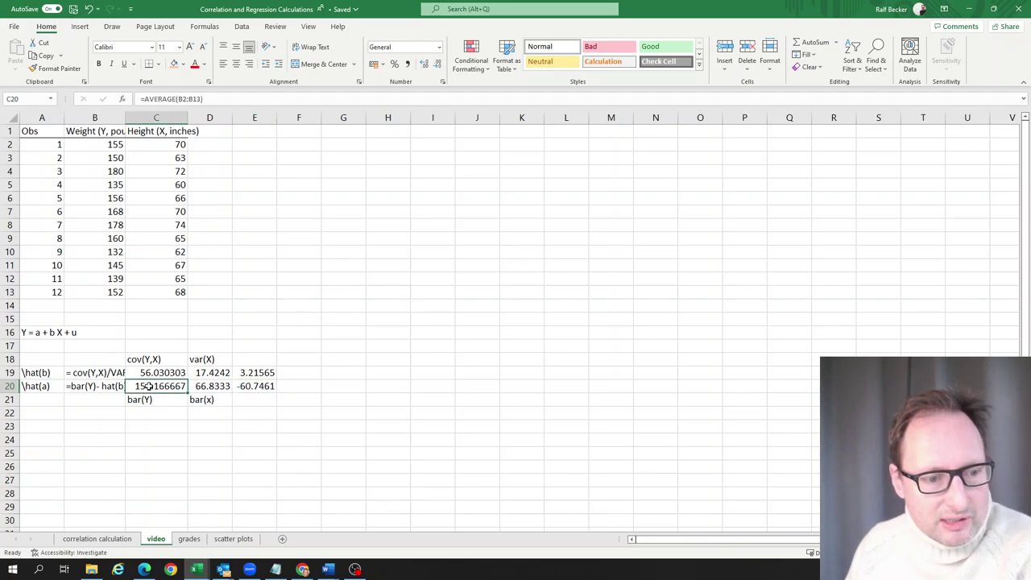
click(250, 373)
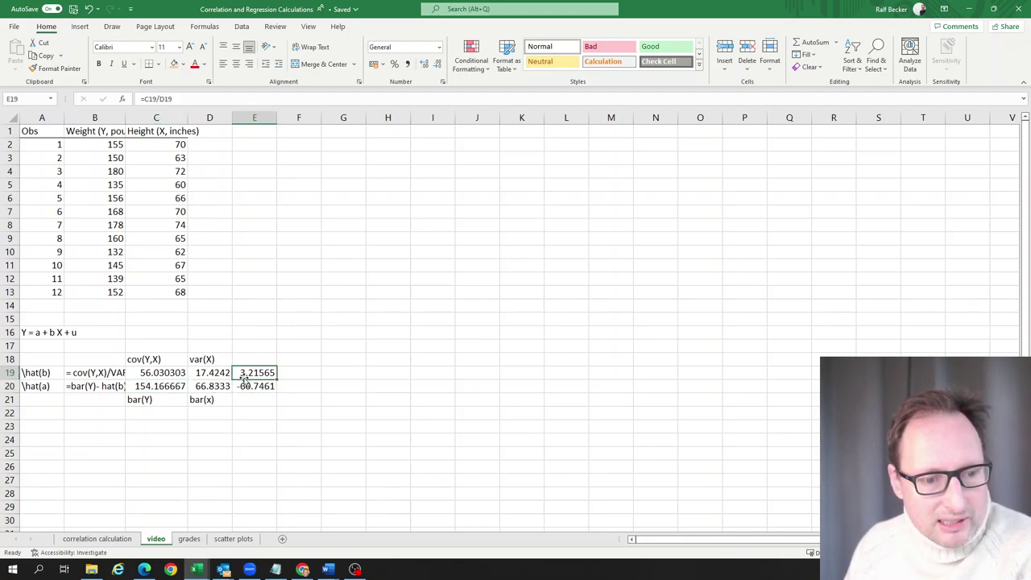
click(219, 387)
click(255, 408)
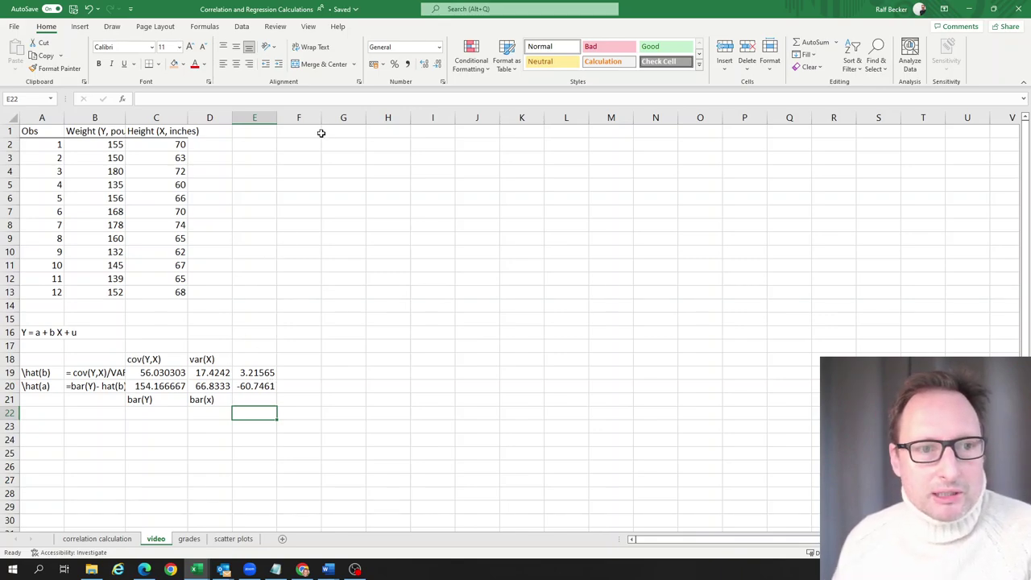
click(244, 27)
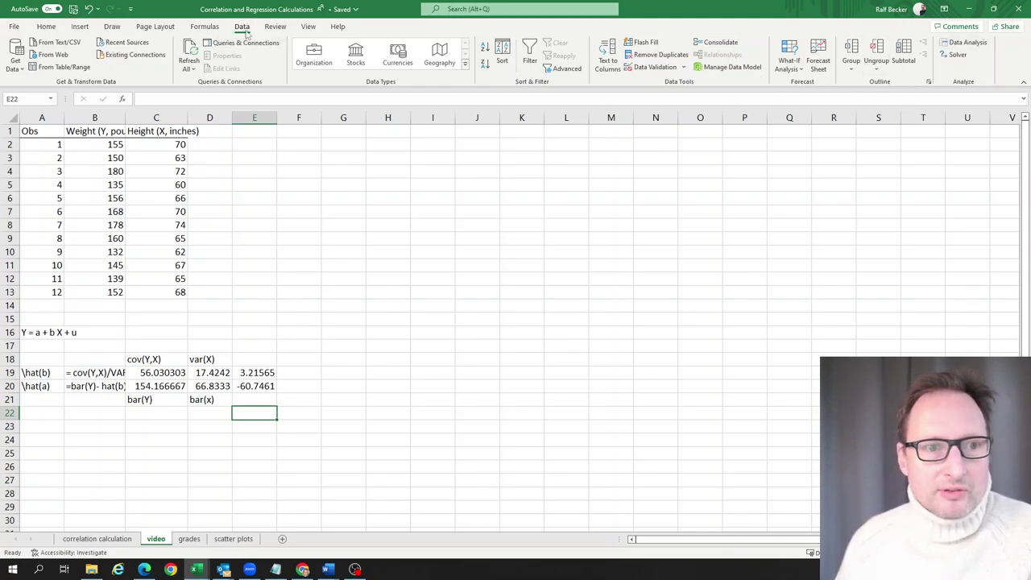
click(15, 26)
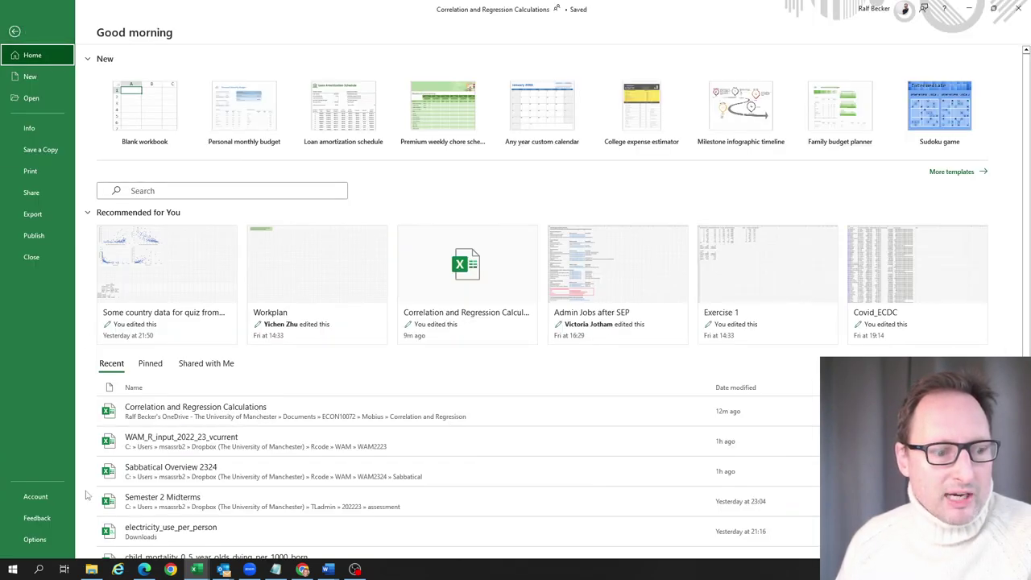
click(39, 539)
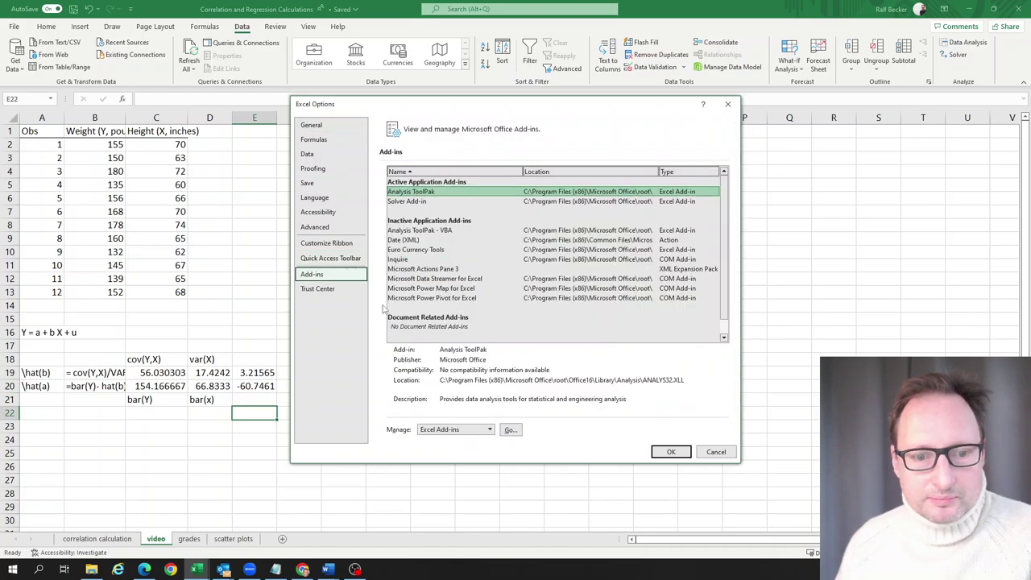
click(510, 431)
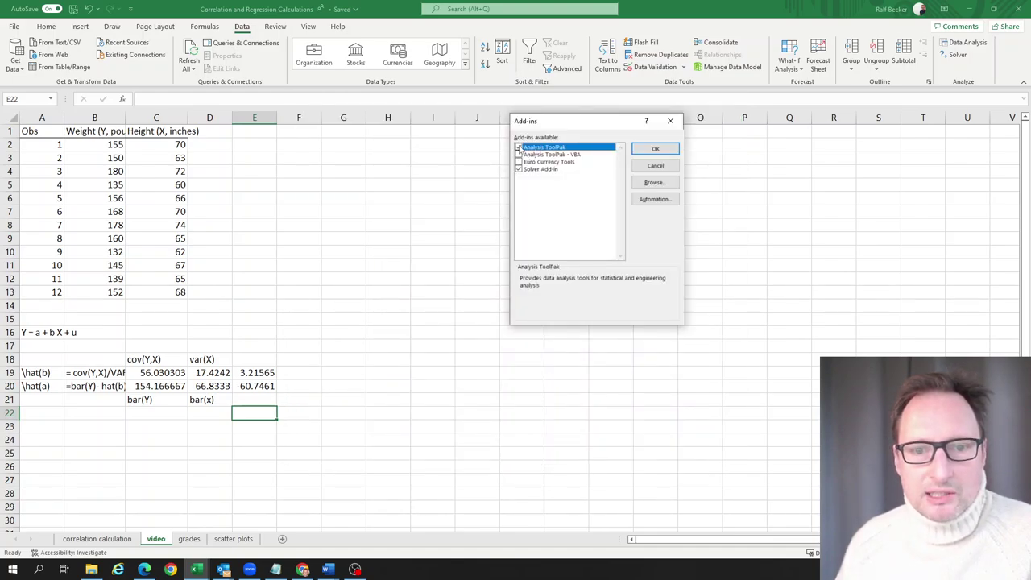
click(656, 149)
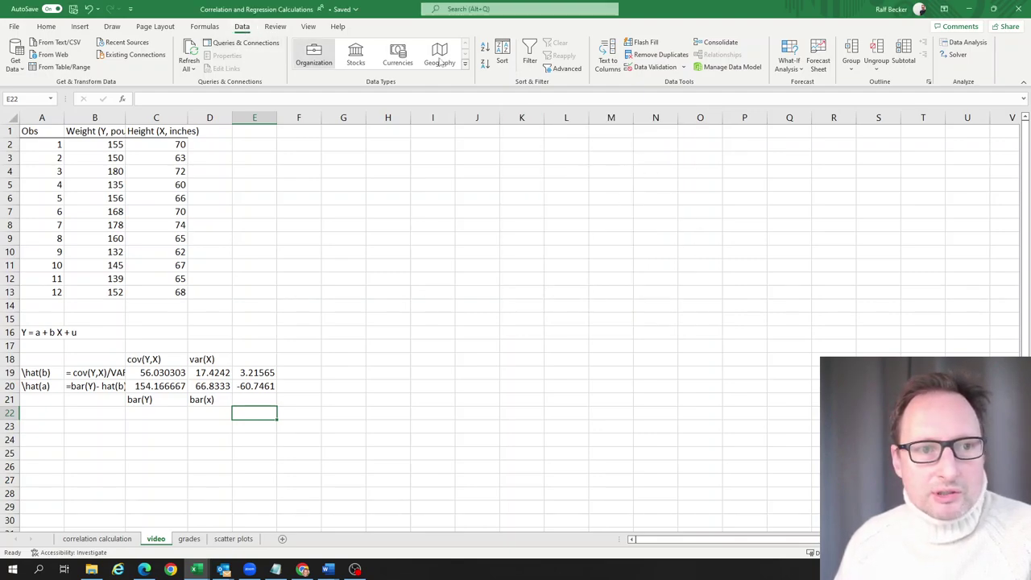
Step: With F3 selected, choose Regression from the Data Analysis tools
click(294, 213)
click(314, 161)
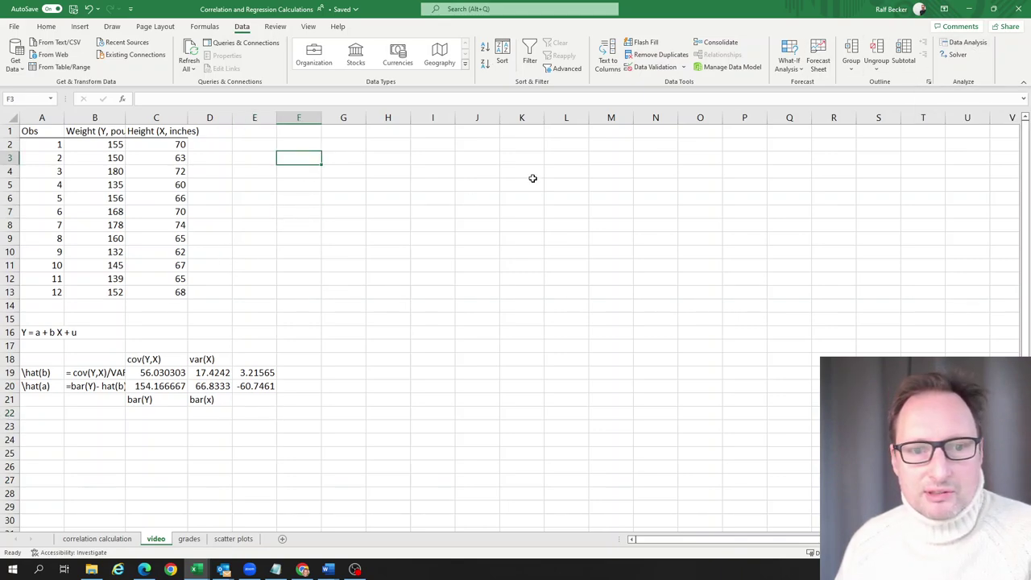
click(958, 44)
scroll(528, 220, down, 1)
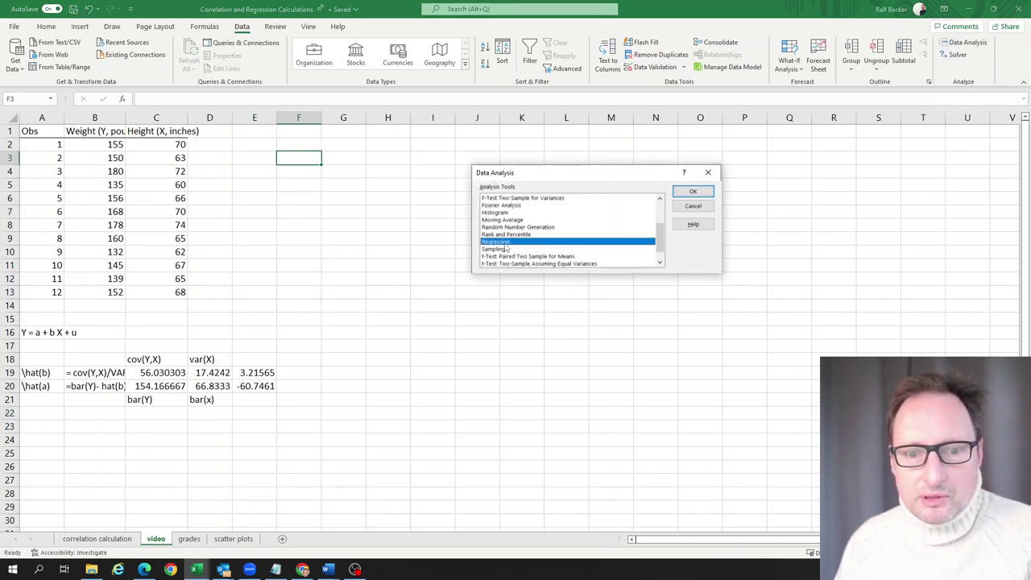
click(694, 192)
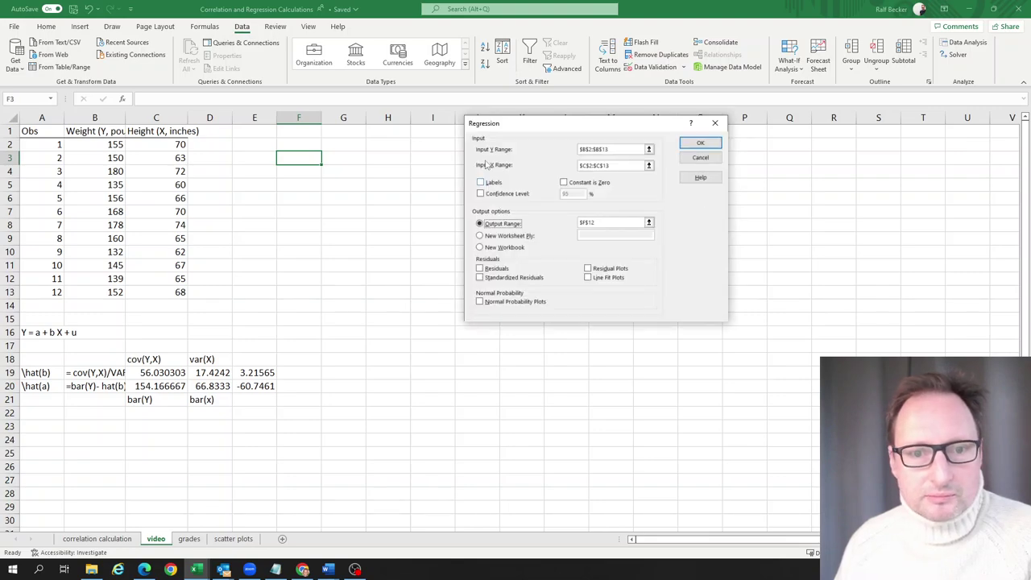
Step: Set Y range B2:B13, X range C2:C13 and output range F1, then run the regression
drag(623, 150, 566, 153)
key(BackSpace)
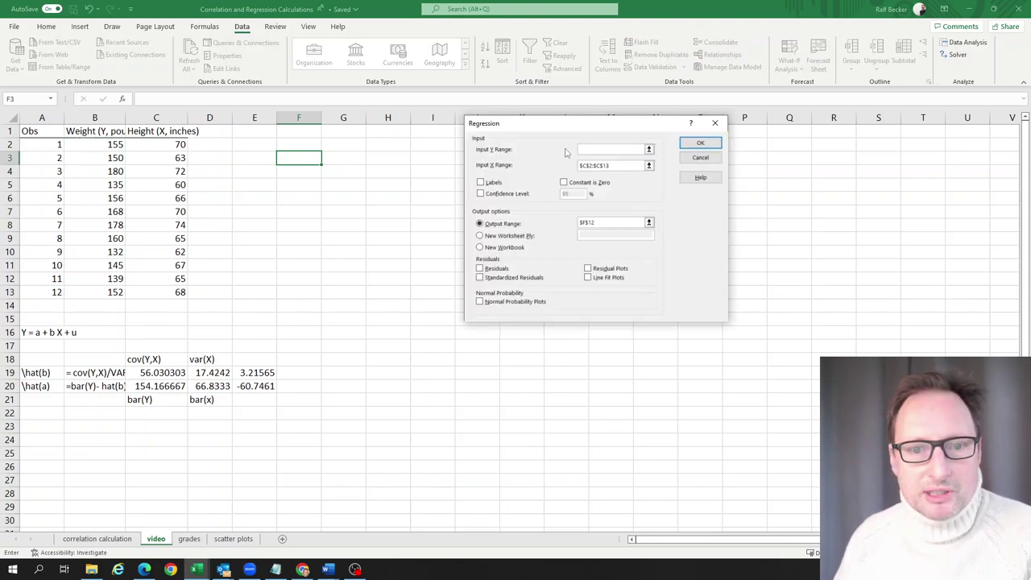
drag(113, 146, 110, 289)
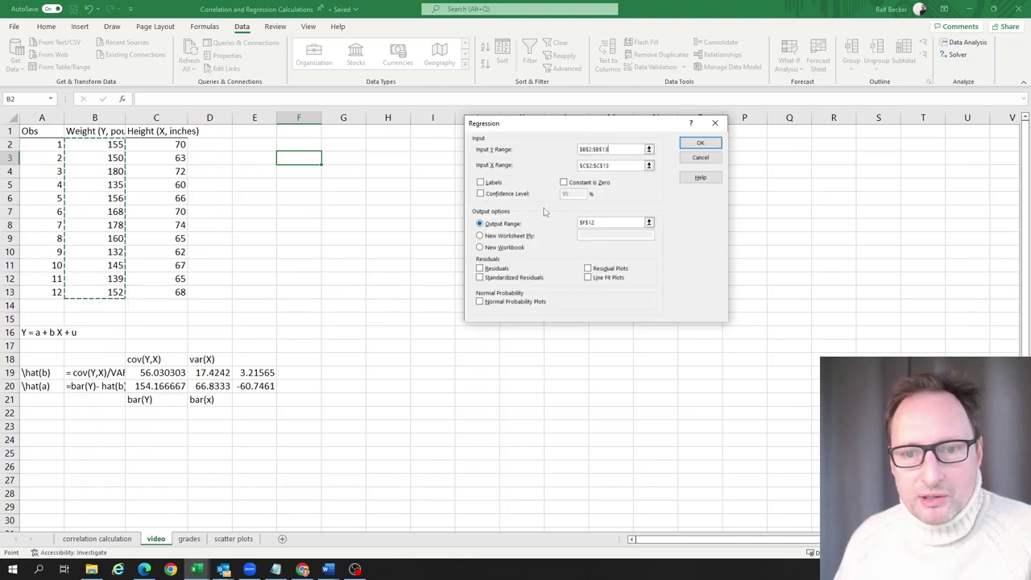
drag(619, 165, 501, 167)
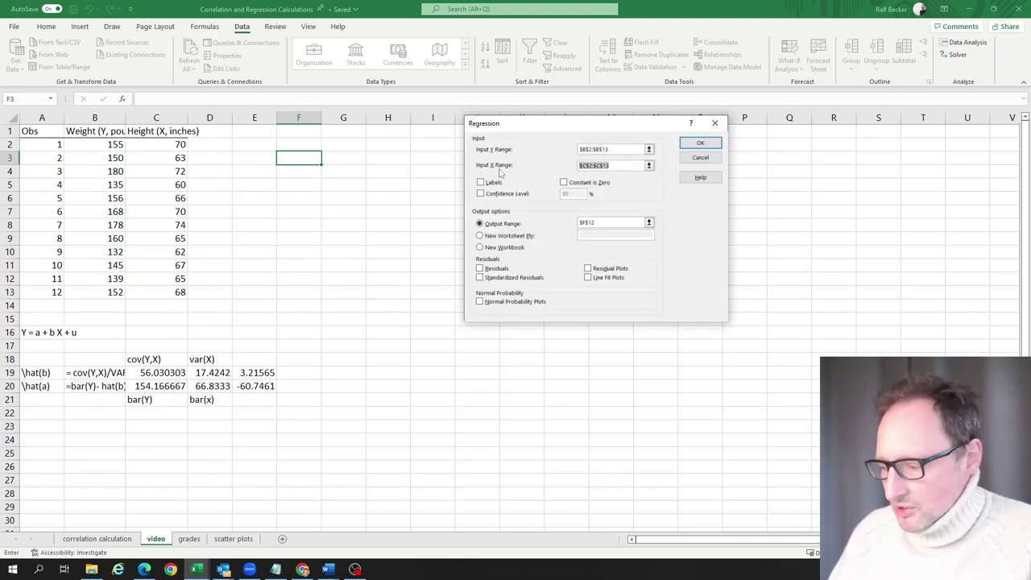
key(BackSpace)
drag(149, 150, 154, 291)
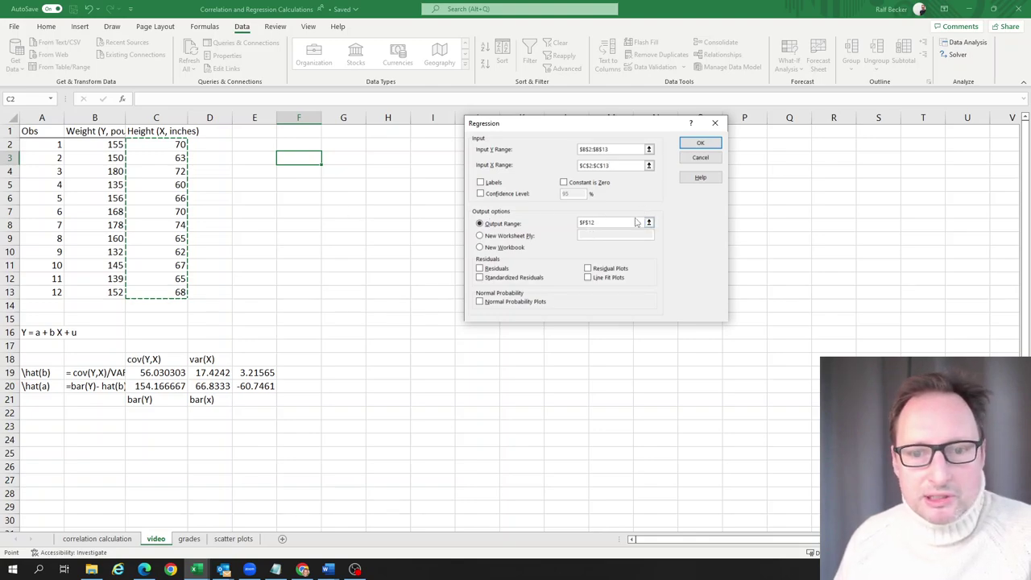
click(633, 222)
key(BackSpace)
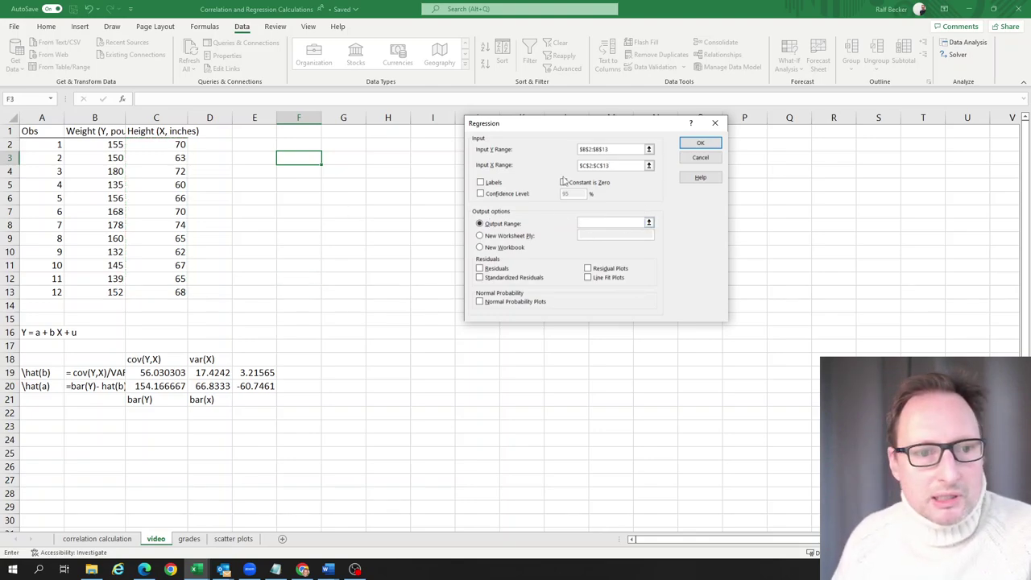
click(297, 134)
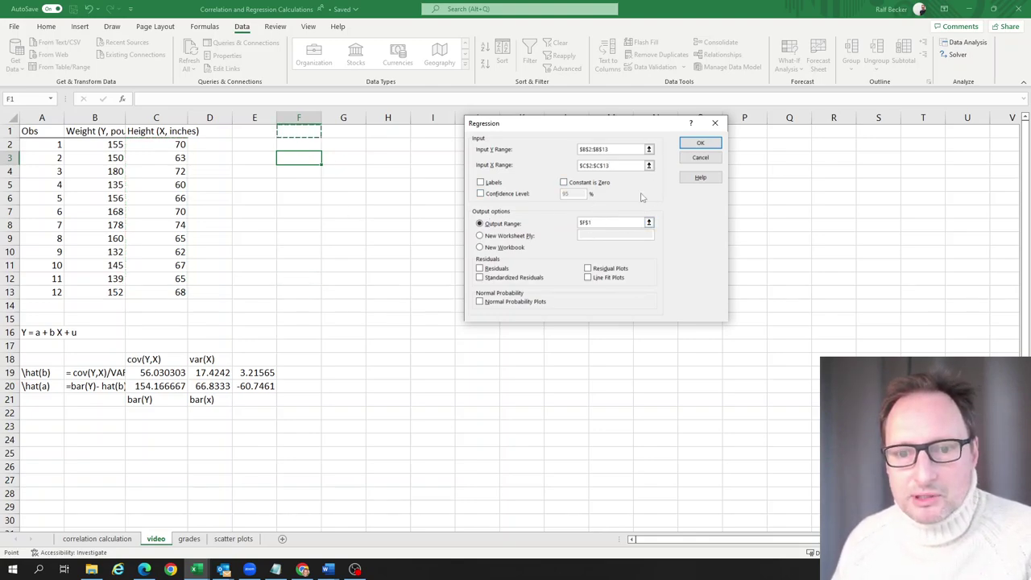
click(700, 144)
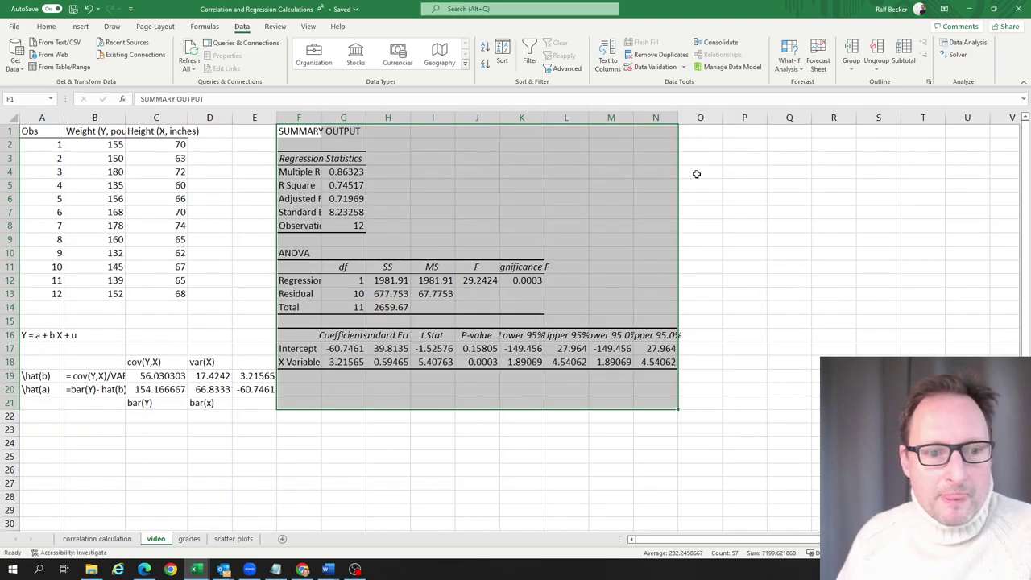
Step: Shade the intercept cells E20 and G17 orange
click(420, 455)
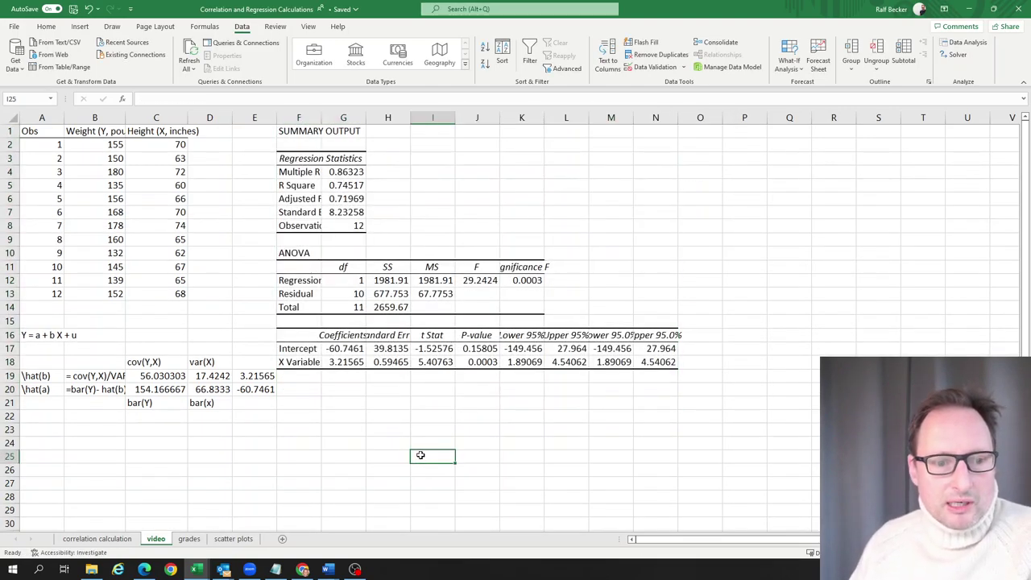
click(354, 416)
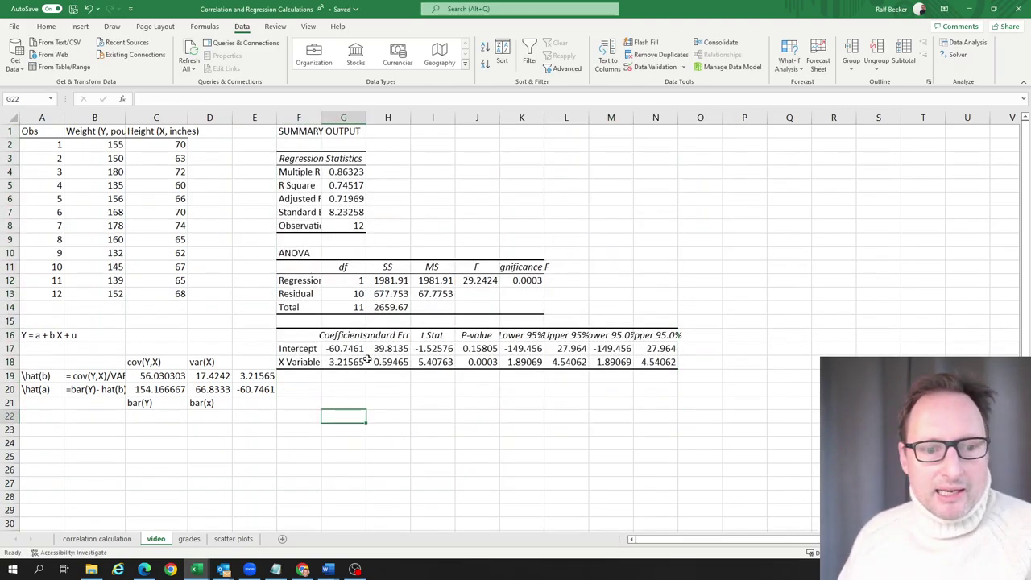
click(264, 389)
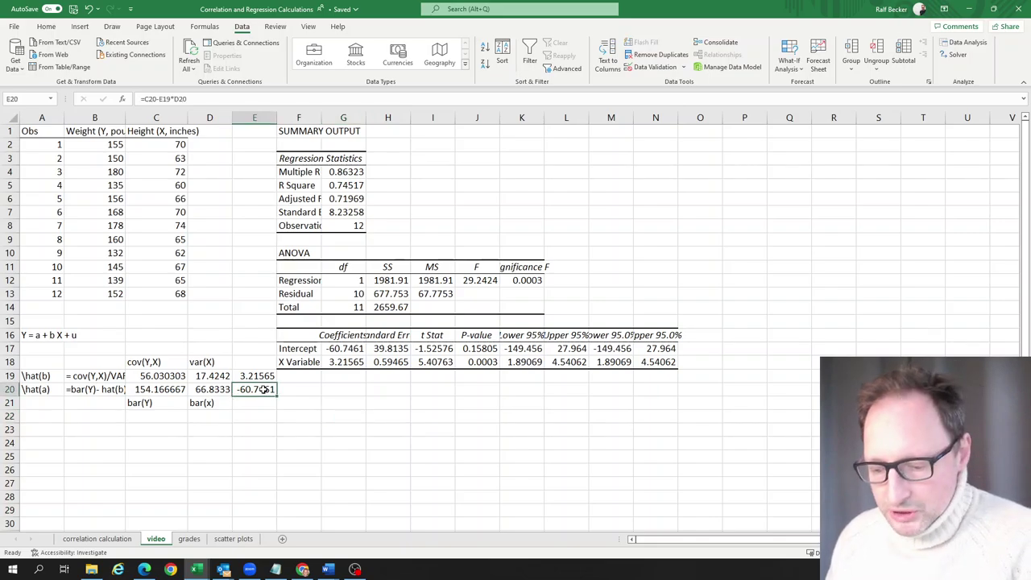
ctrl+click(345, 348)
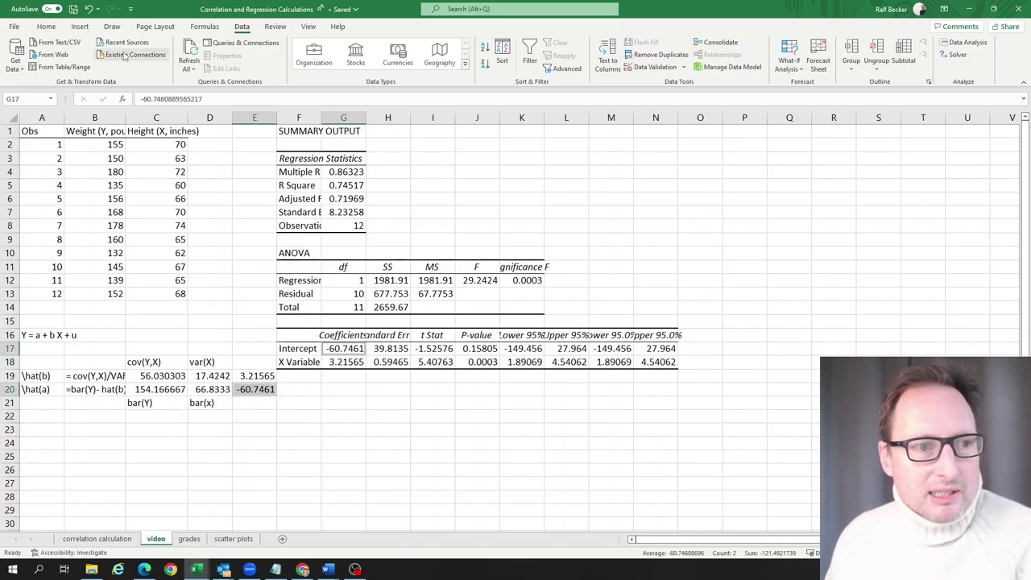
click(46, 27)
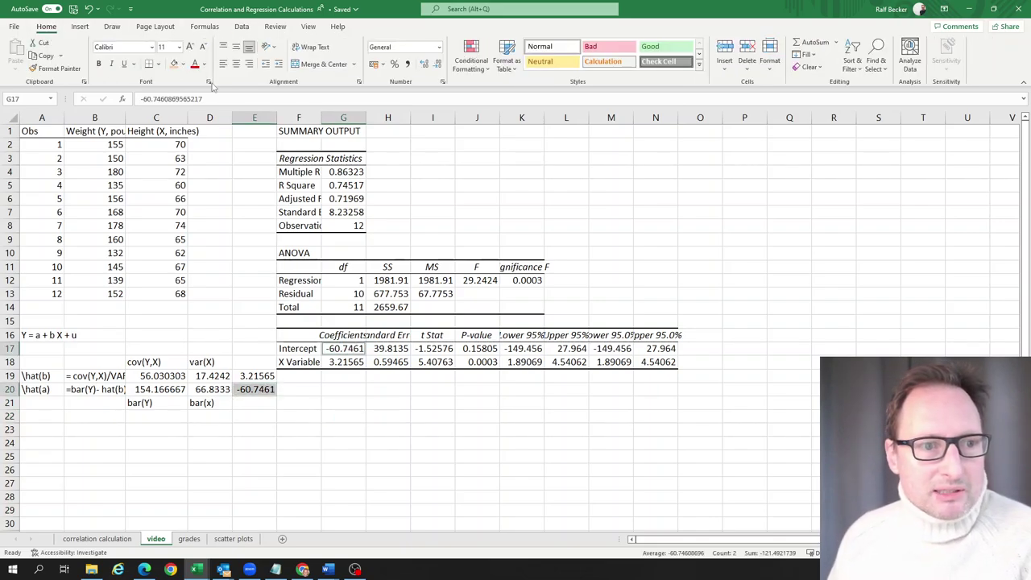
click(173, 64)
click(348, 412)
Step: Shade the slope cells G18 and E19 yellow
click(341, 362)
ctrl+click(248, 380)
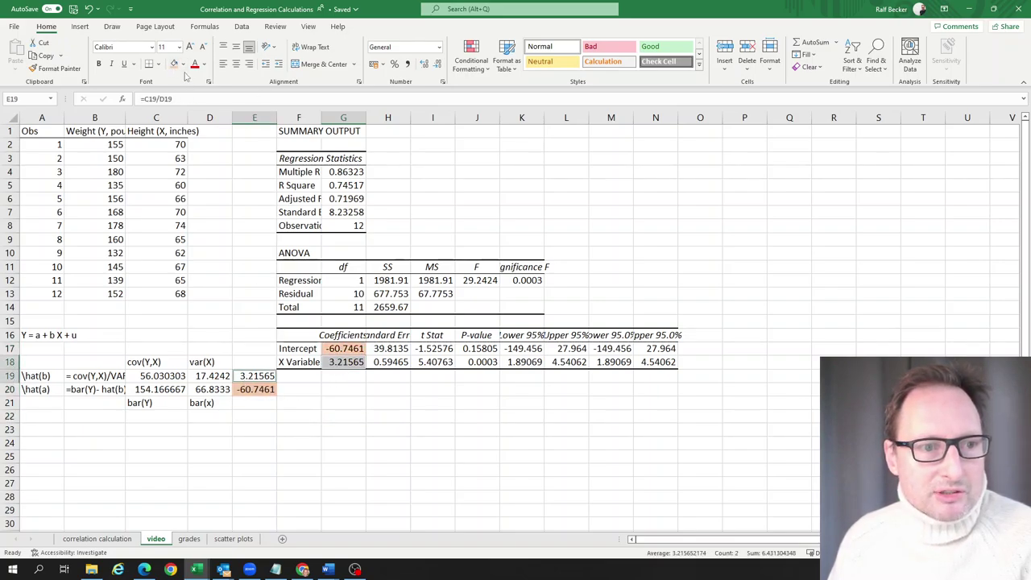
click(184, 65)
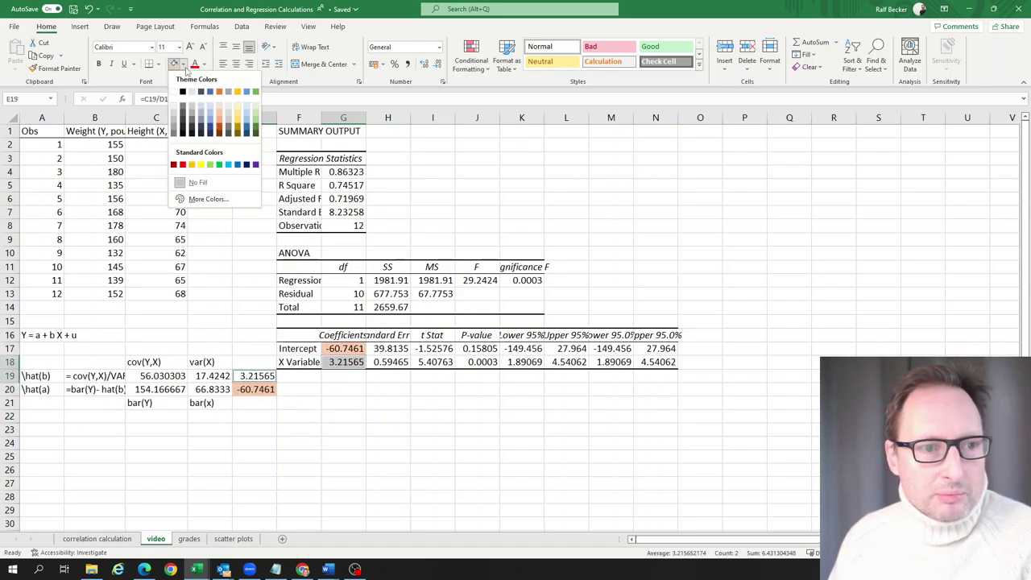
click(200, 164)
click(389, 414)
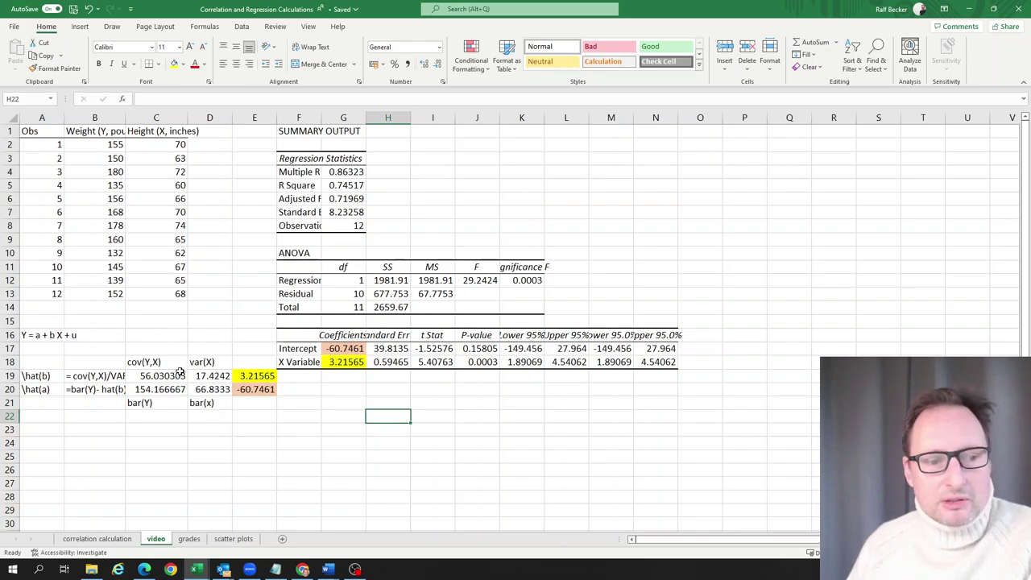
Step: Compare the output's Intercept, X Variable 1 and Observations entries with the slope in E19
click(338, 361)
click(337, 349)
click(295, 348)
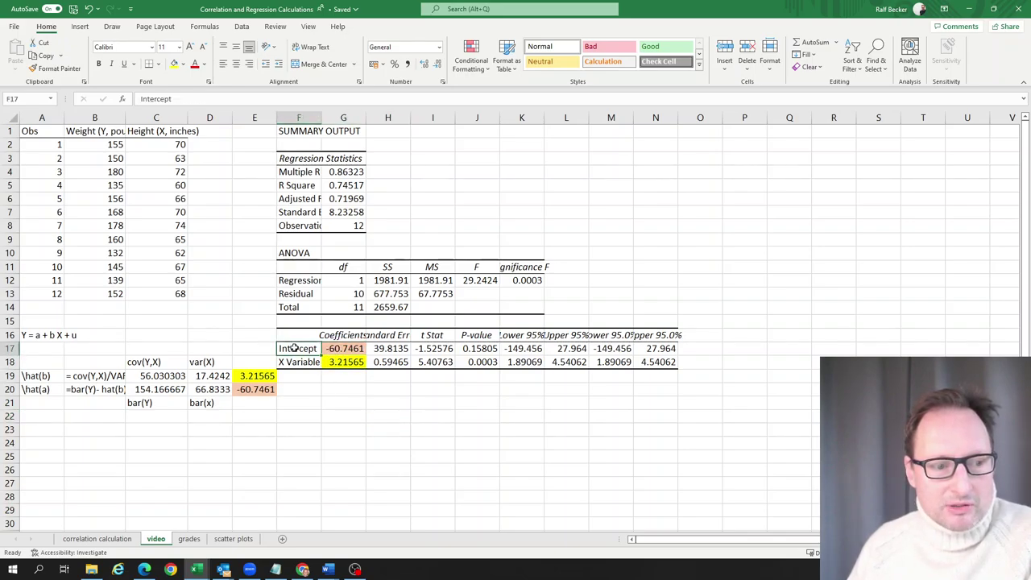
click(293, 364)
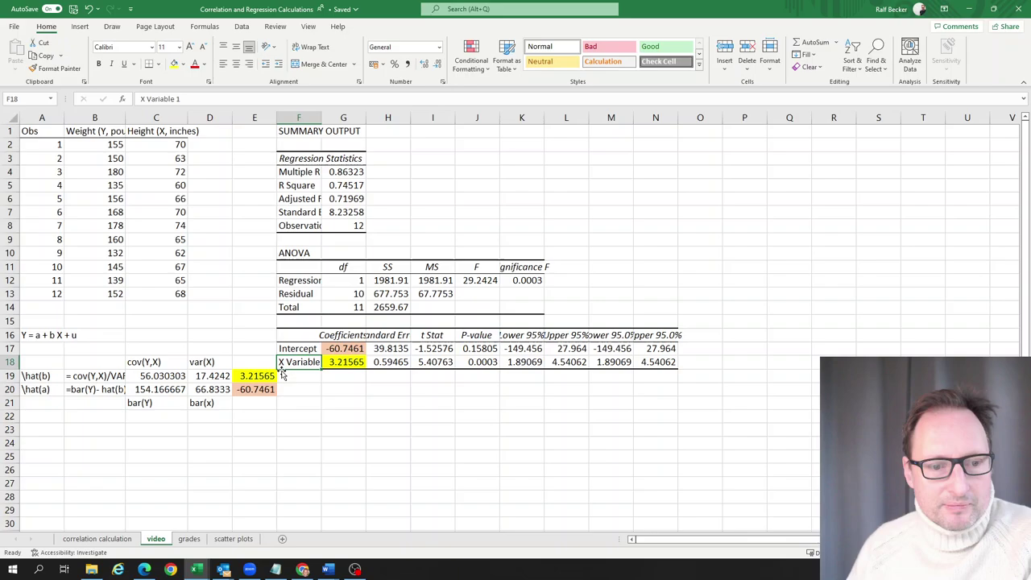
click(344, 362)
click(297, 362)
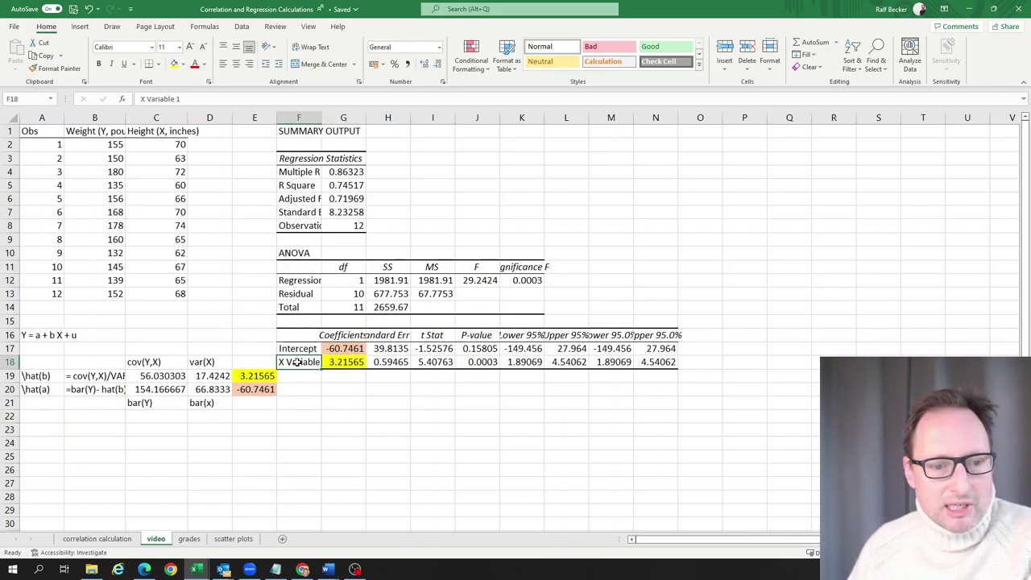
click(241, 377)
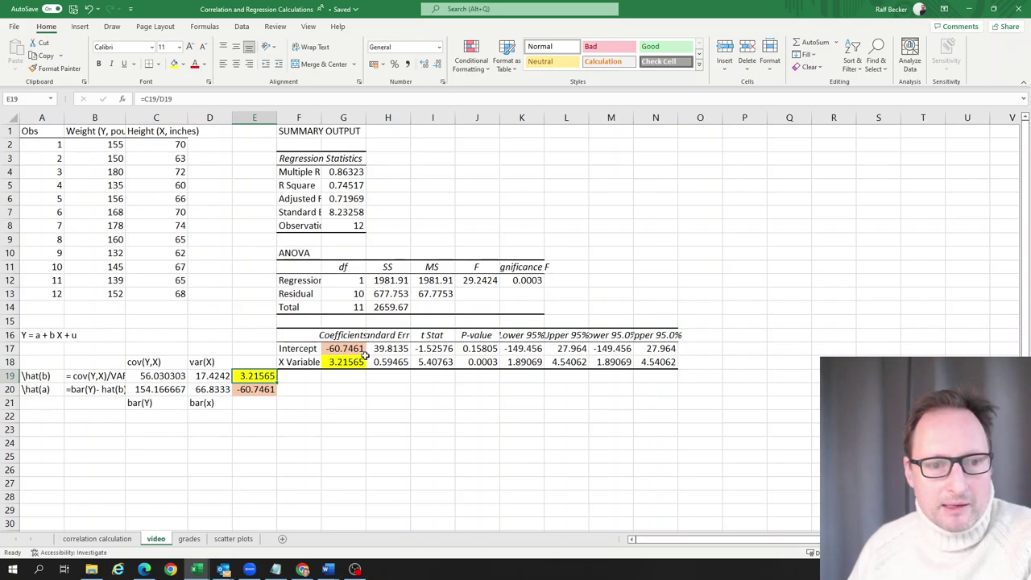
click(340, 227)
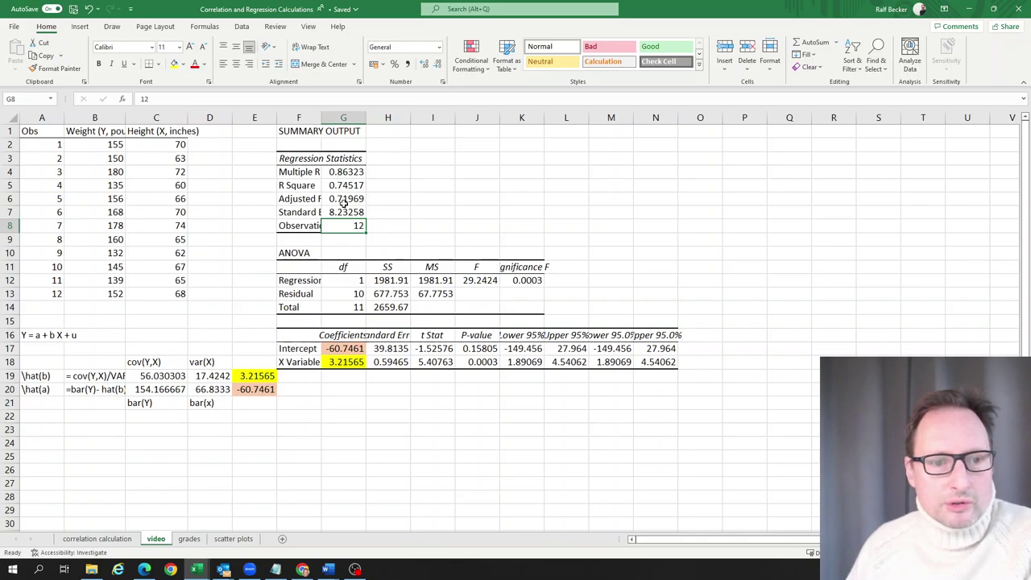
Step: Widen column F, then select both coefficients' standard errors, t stats and p-values
drag(321, 117, 360, 118)
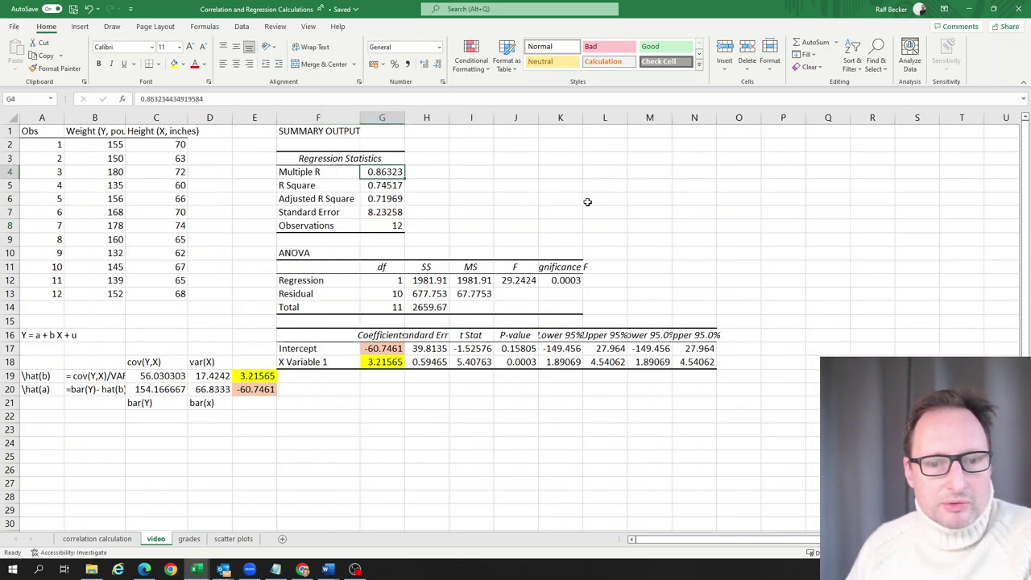
click(357, 393)
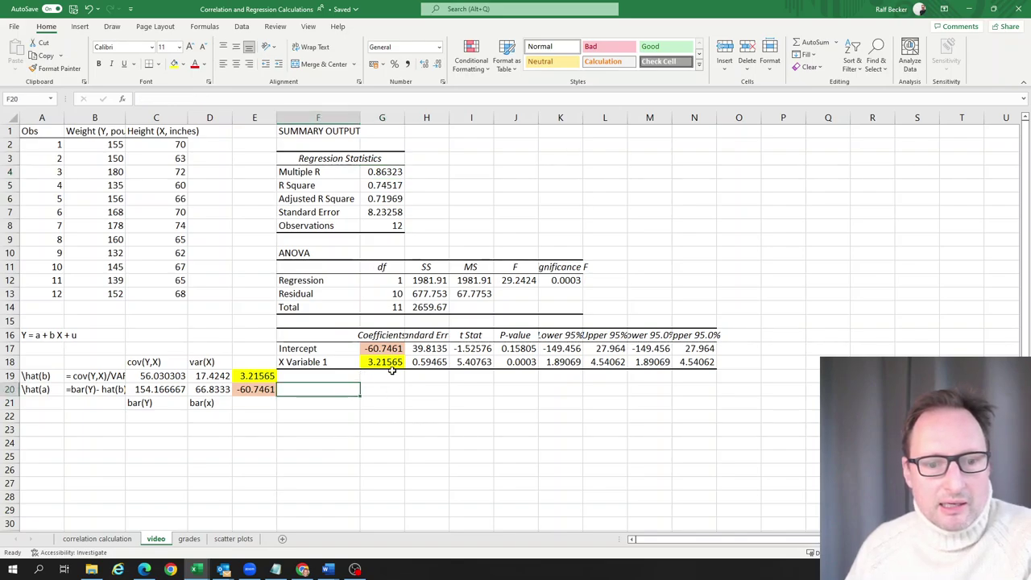
drag(427, 348, 510, 361)
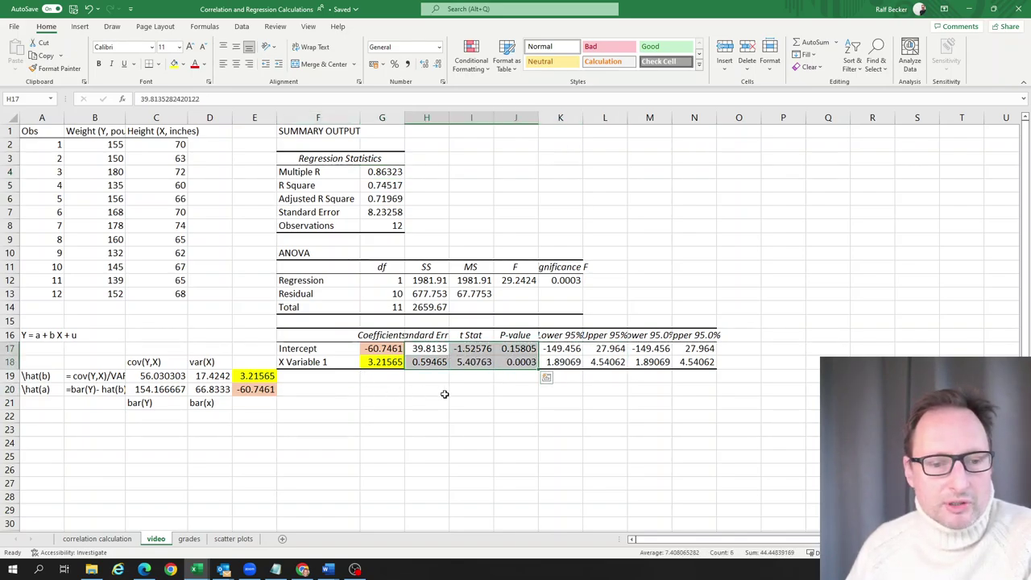